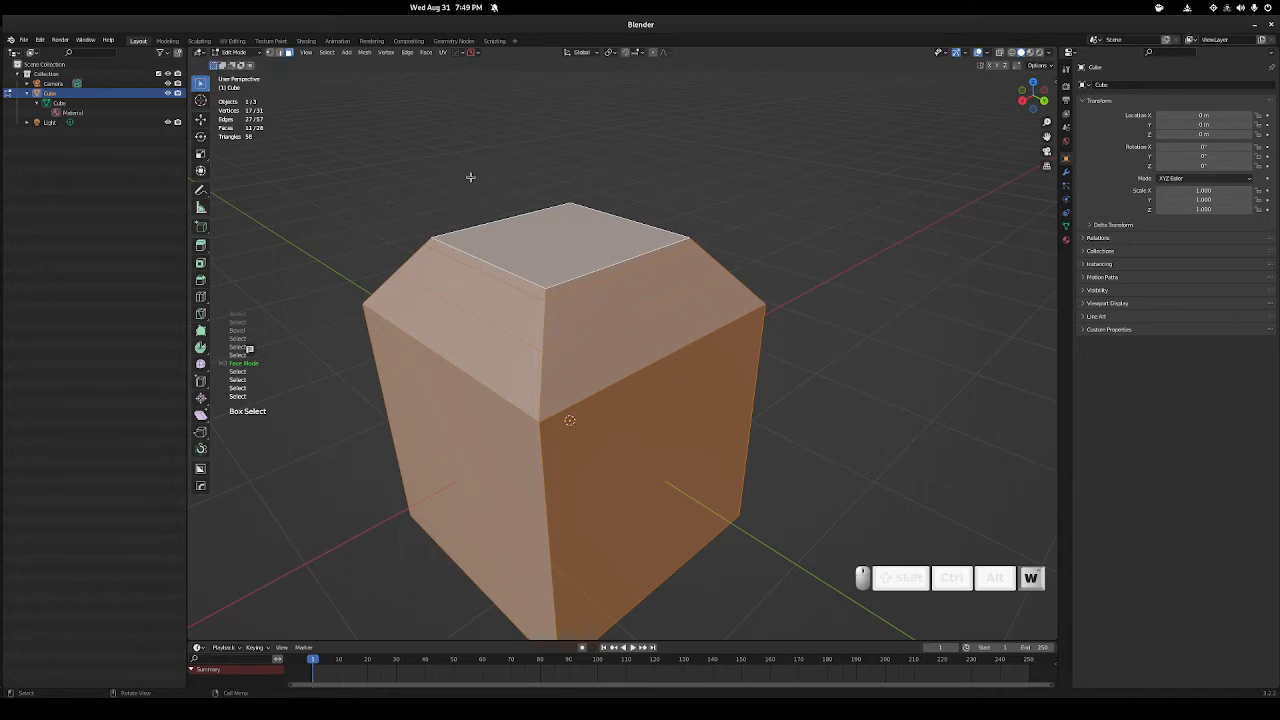
- Try area selection and lasso selection on the block's bevelled faces, with single-face picks in between, and undo the last selection
mouse_move(422, 188)
left_mouse_down()
mouse_move(426, 240)
mouse_move(520, 171)
mouse_move(474, 210)
left_mouse_up()
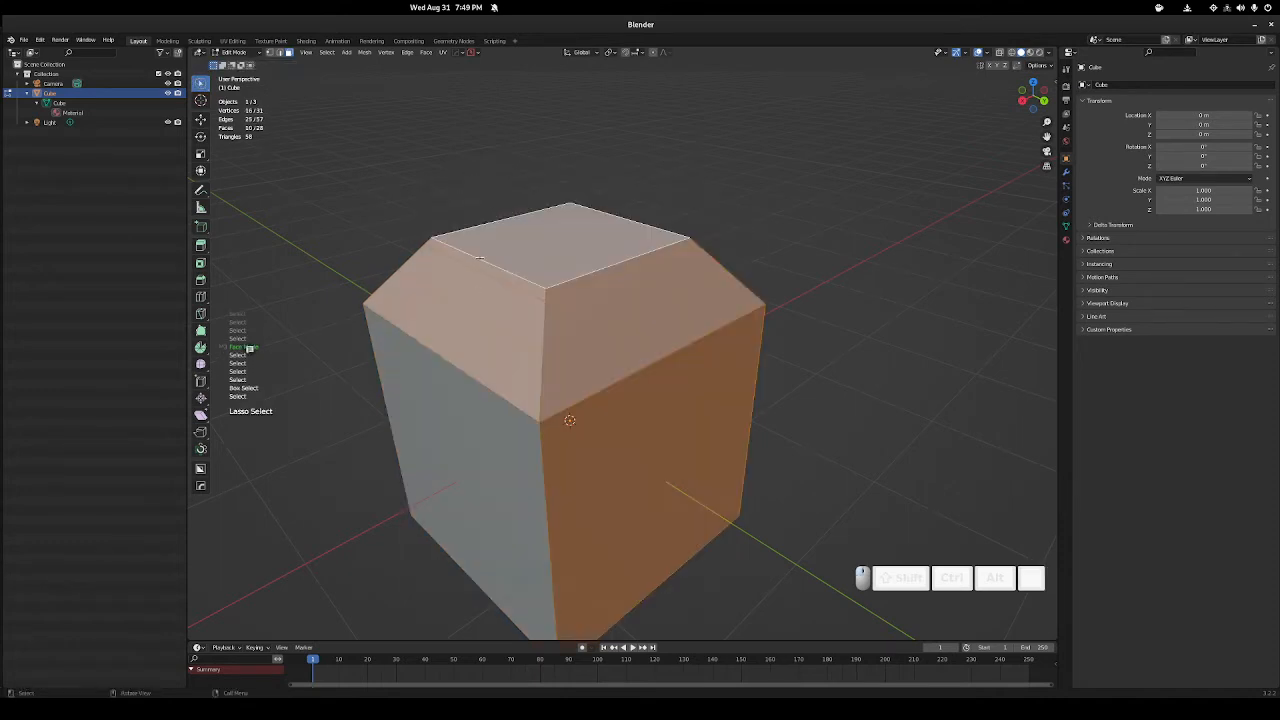
left_click(472, 198)
left_click(484, 242)
left_click(474, 351)
left_click_drag(460, 293, 484, 321)
key("ctrl+z")
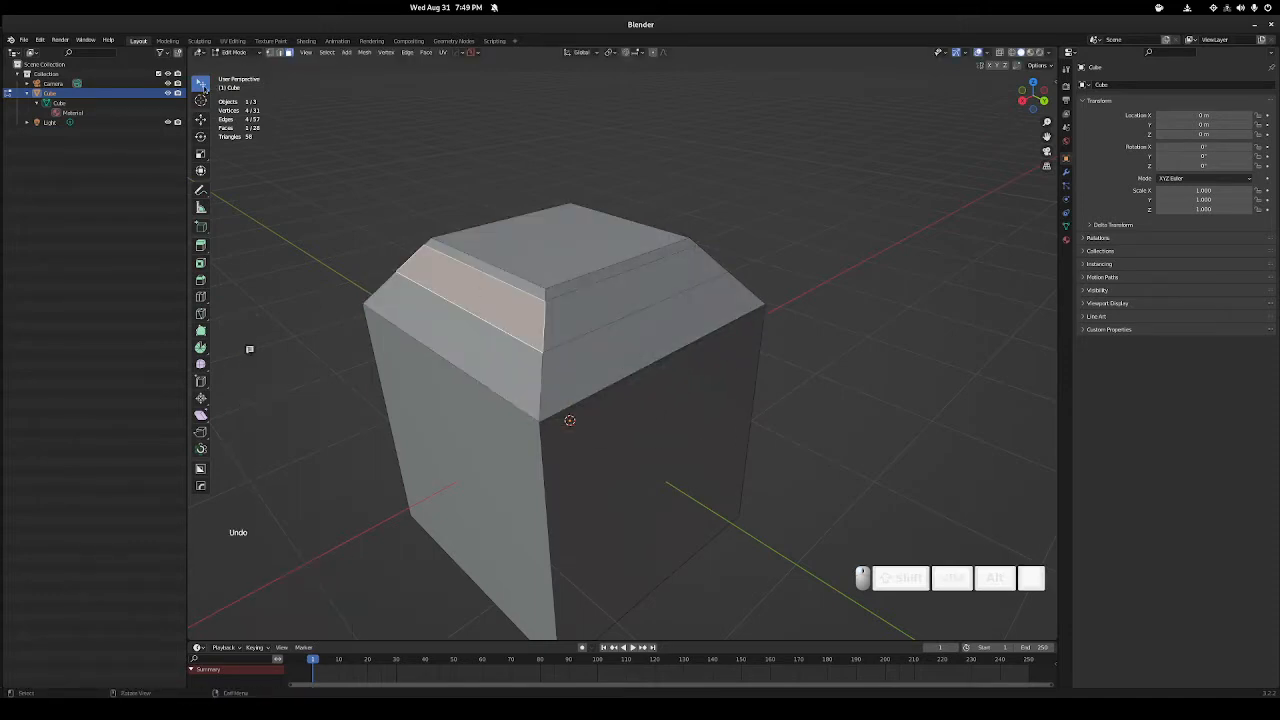
- Select single faces on the top and bevel, ending with the lower bevel face, then try an area selection and undo it
left_click(590, 243)
left_click(610, 272)
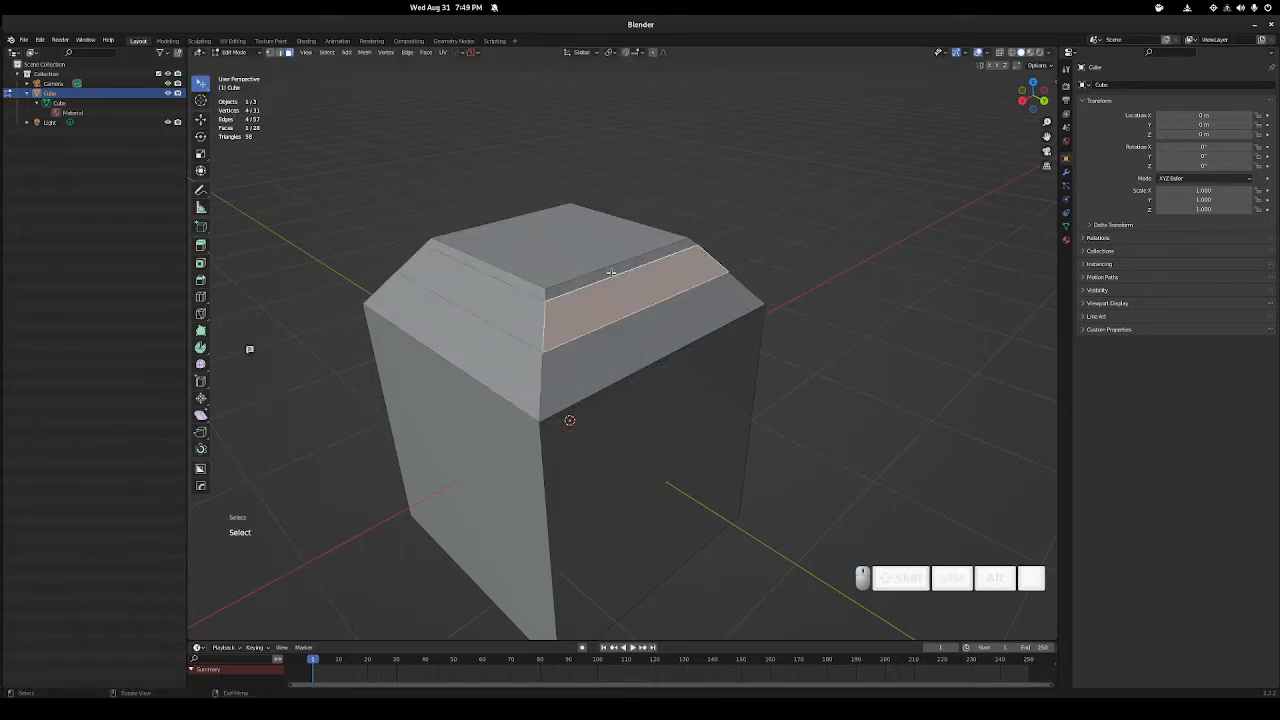
left_click(608, 268)
left_click(589, 241)
left_click(654, 314)
left_click_drag(630, 346, 754, 371)
key("ctrl+z")
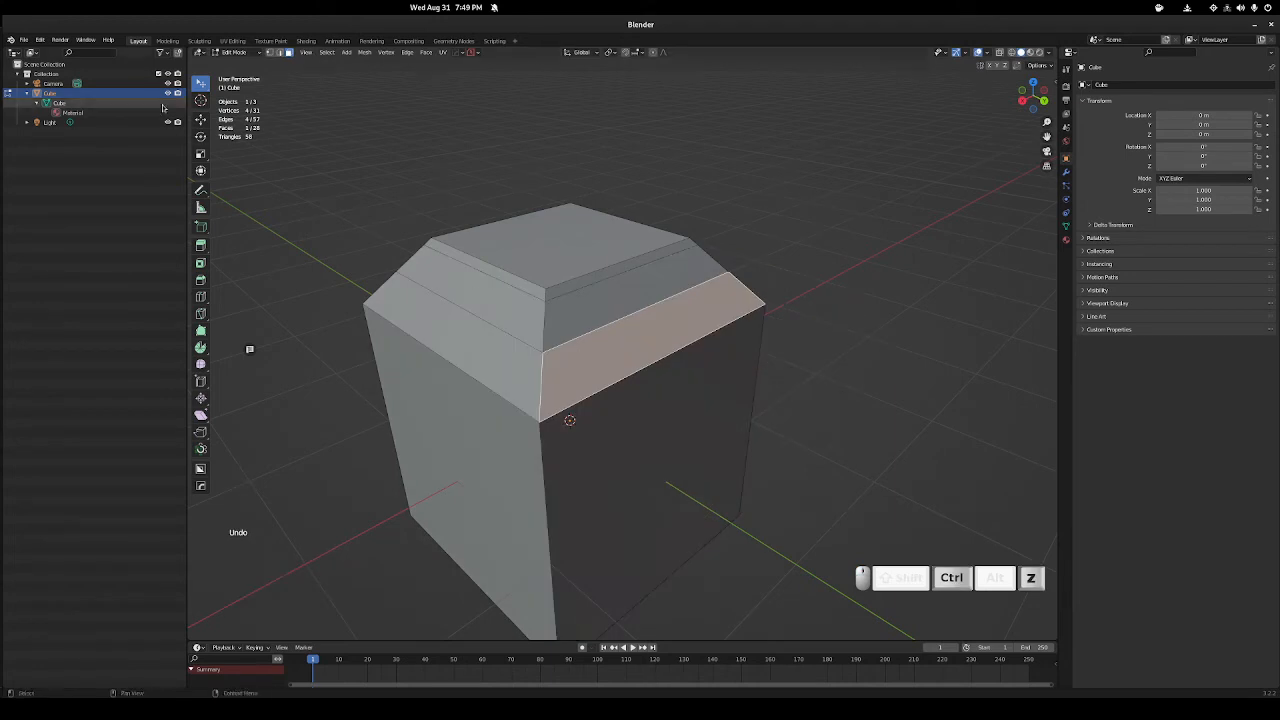
- Try circle-selecting faces across the top of the block, undo the selection, and return to box selection
key("w")
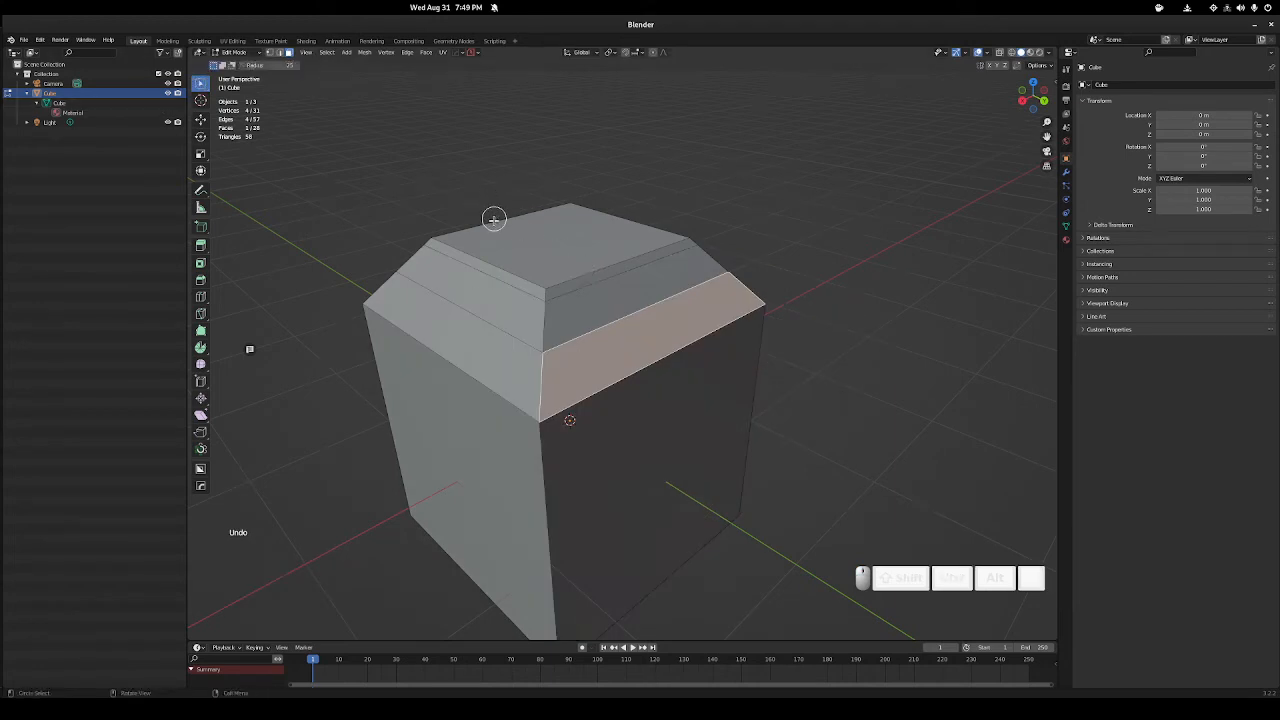
mouse_move(491, 217)
left_mouse_down()
mouse_move(429, 414)
mouse_move(682, 389)
mouse_move(601, 250)
mouse_move(612, 267)
left_mouse_up()
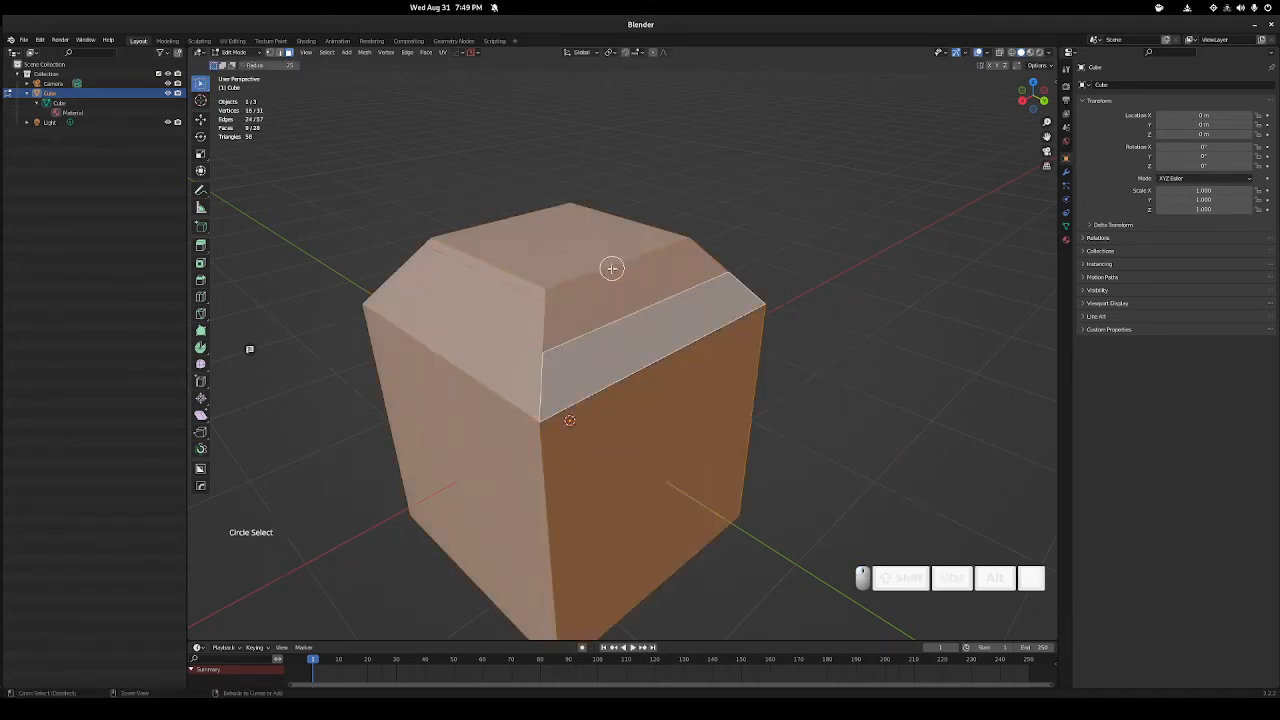
key("ctrl+z")
right_click(383, 180)
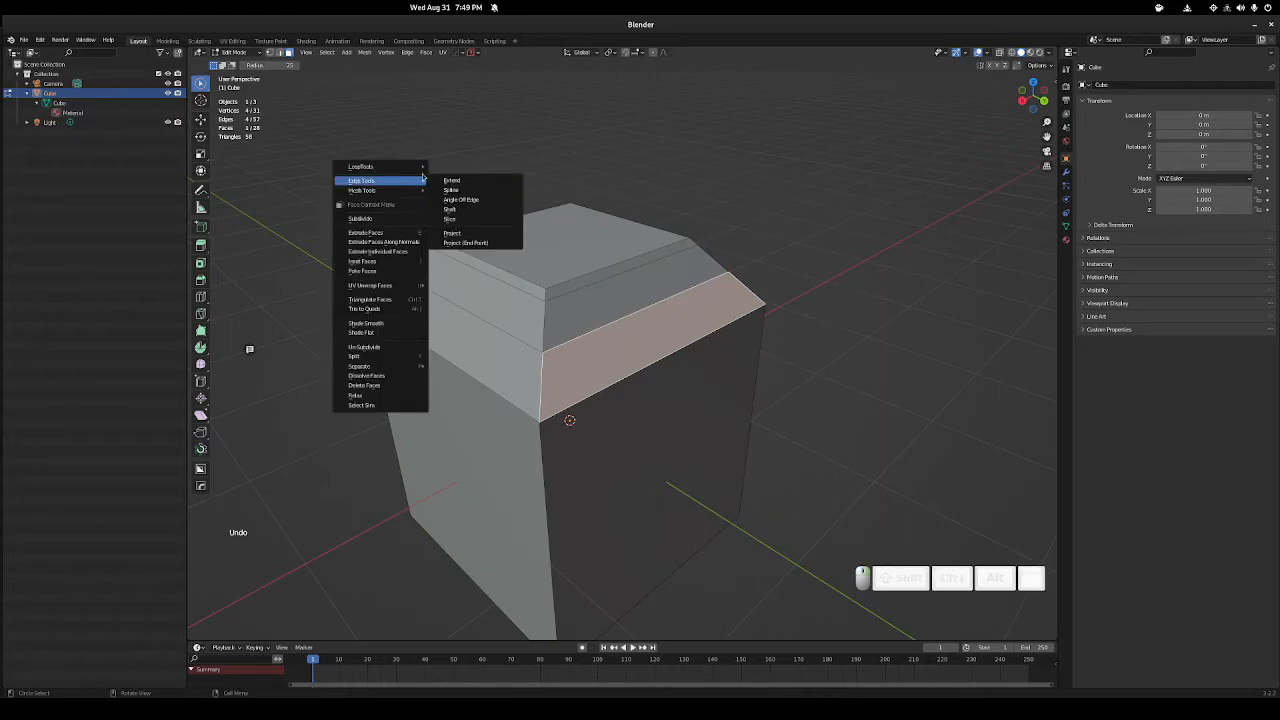
left_click(632, 92)
key("w")
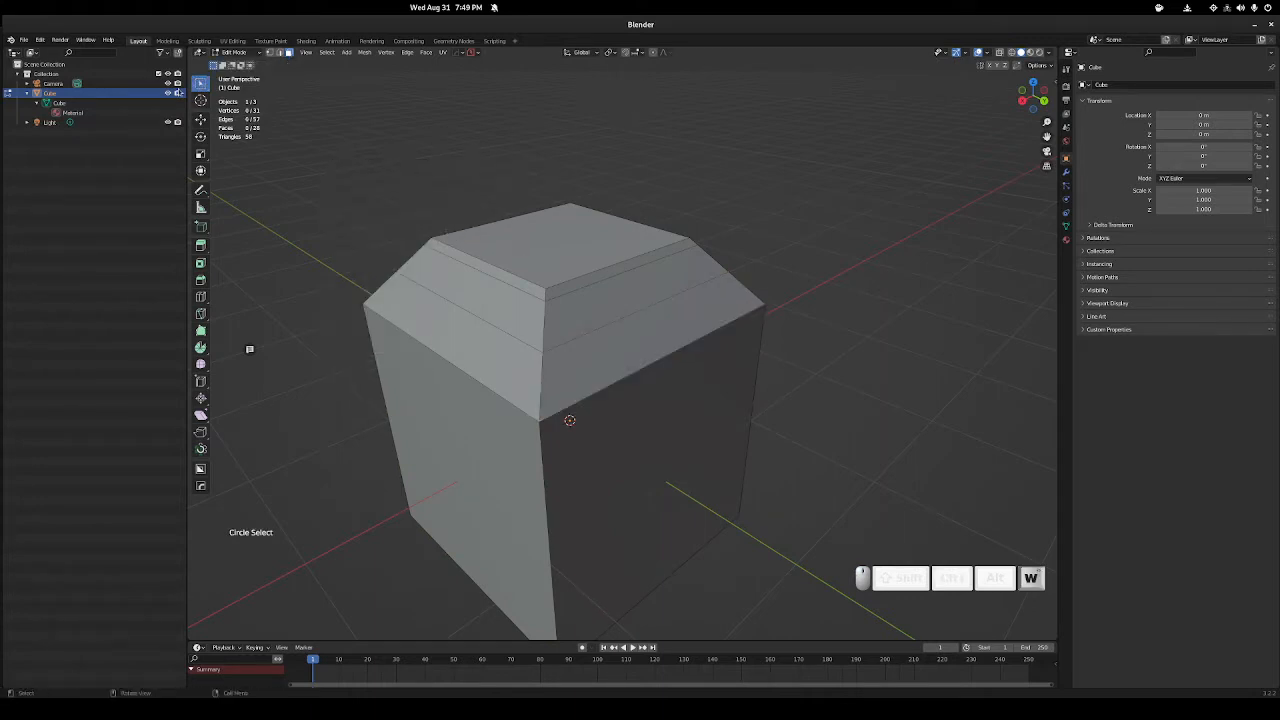
- Switch to edge selection and loop-select the middle edge ring around the bevel, followed by the upper bevel edge ring
middle_click_drag(545, 329, 520, 266)
key("ctrl+Tab")
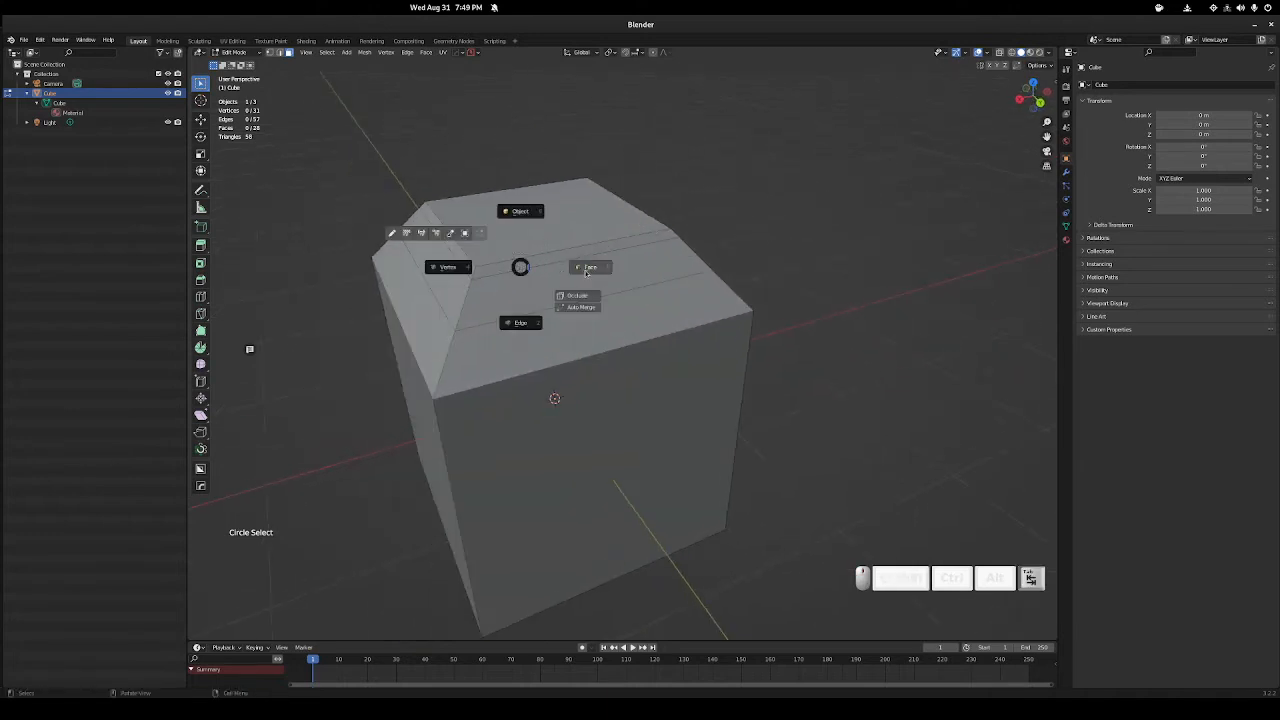
left_click(513, 332)
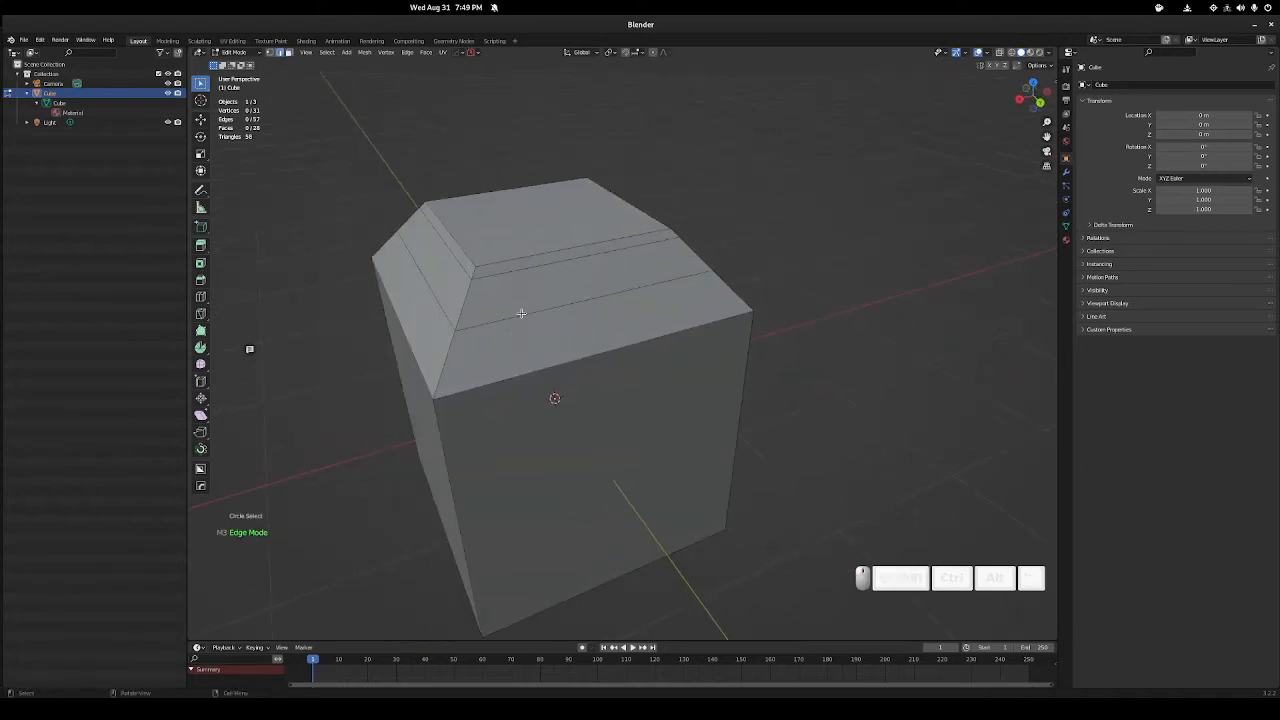
left_click(479, 327, "alt")
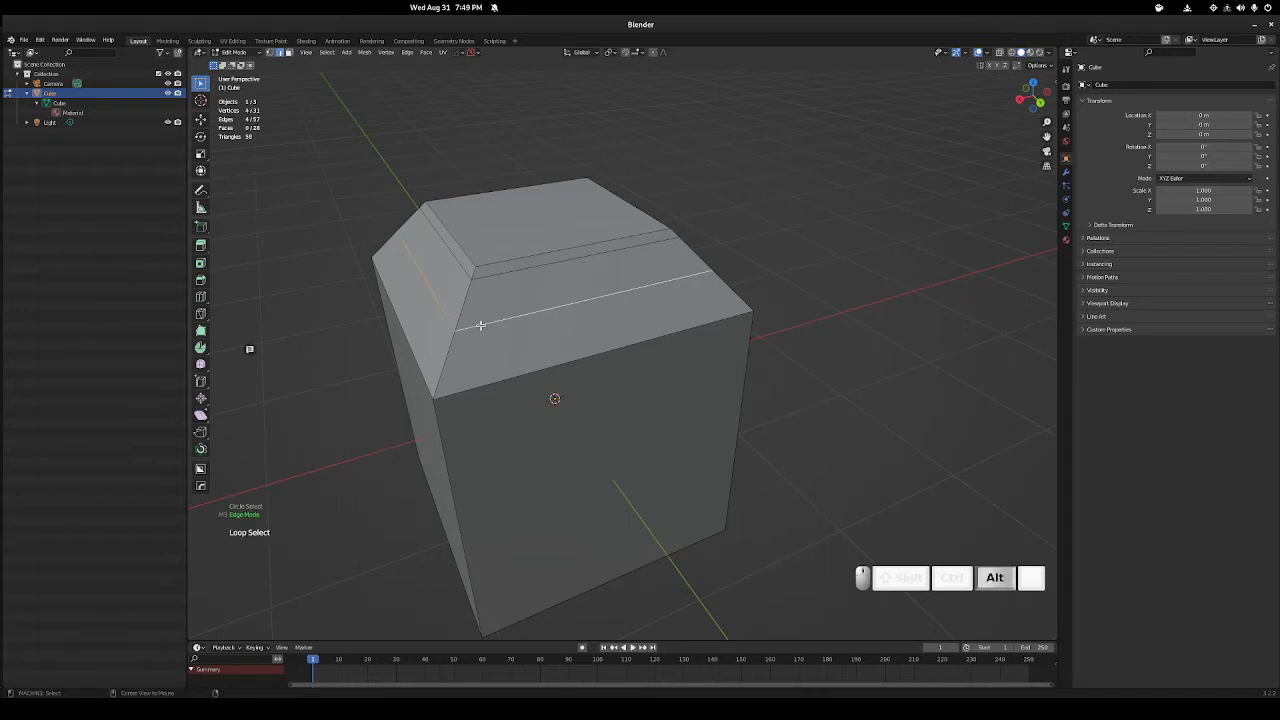
middle_click_drag(654, 309, 600, 285)
middle_click_drag(600, 285, 588, 289, "shift")
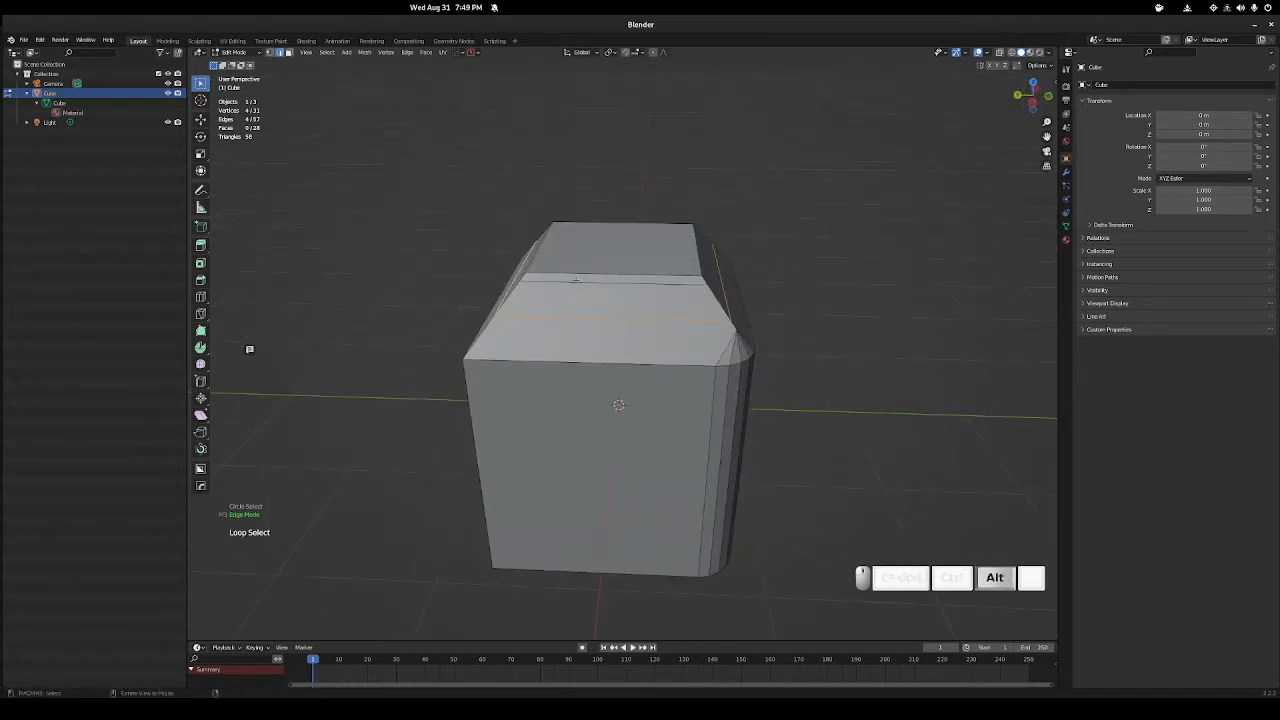
left_click(575, 281, "alt")
- Switch to face selection and select the horizontal face loop in the middle band of the bevel
key("Tab")
key("f")
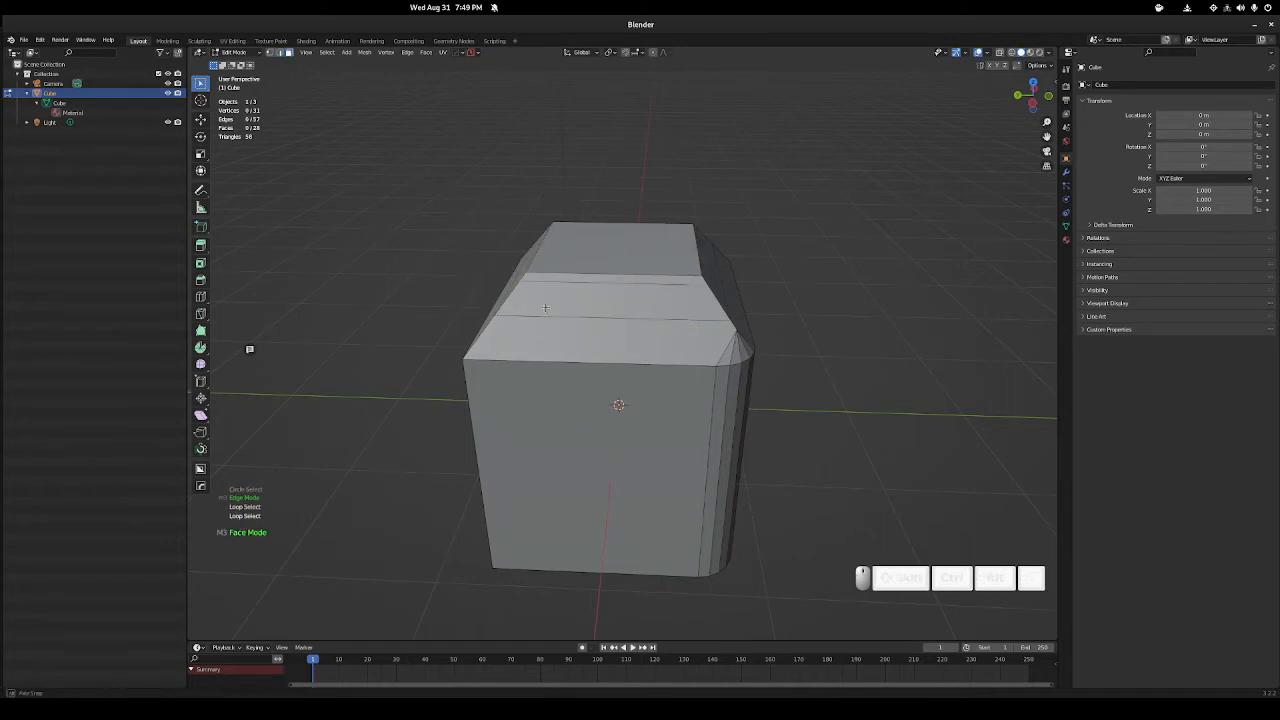
middle_click_drag(546, 306, 576, 315)
left_click(531, 310, "alt")
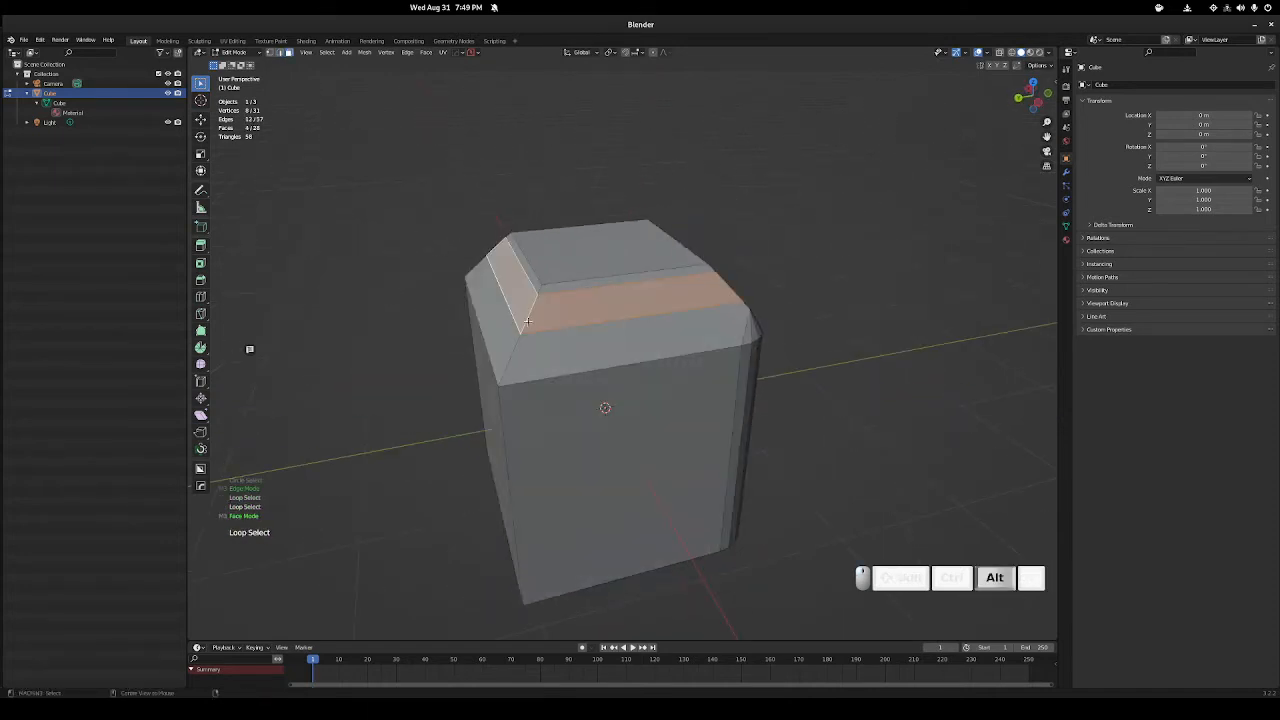
- Select the face loop running over the top through the wide bevel side, and another crossing the adjacent bevel side
scroll(523, 314, "up", 3)
middle_click_drag(523, 314, 663, 303)
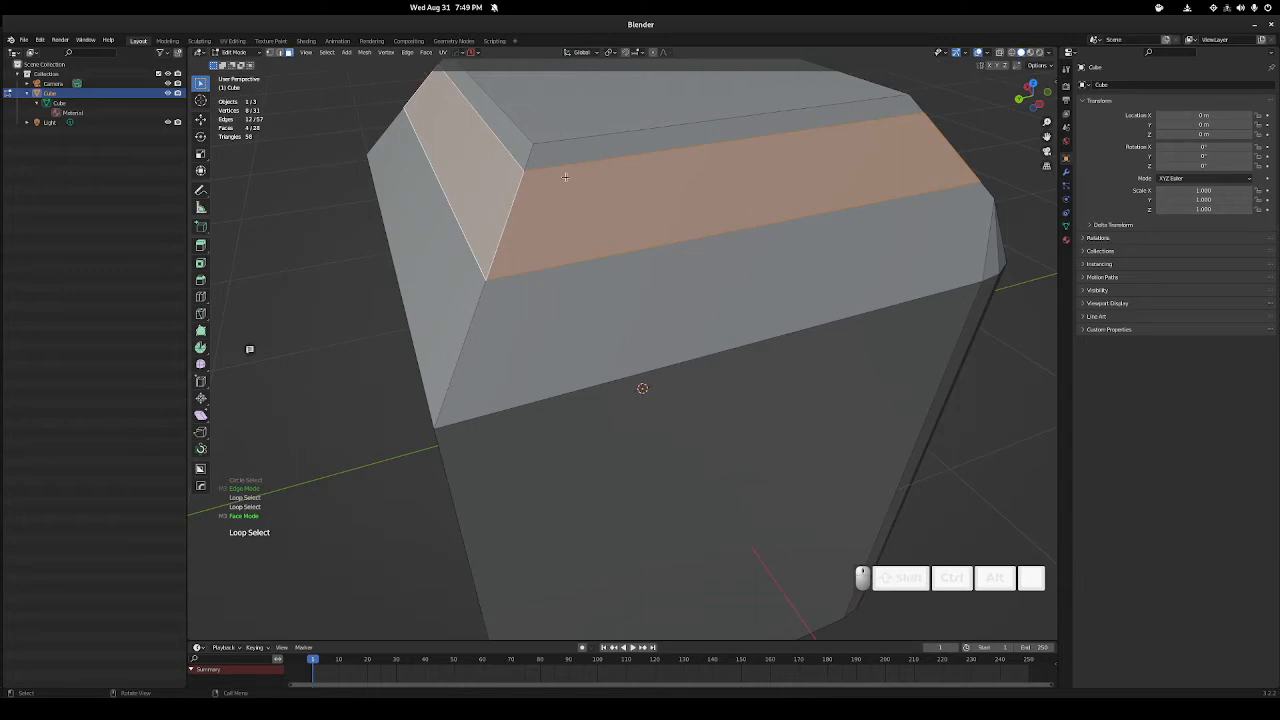
left_click(728, 140, "alt")
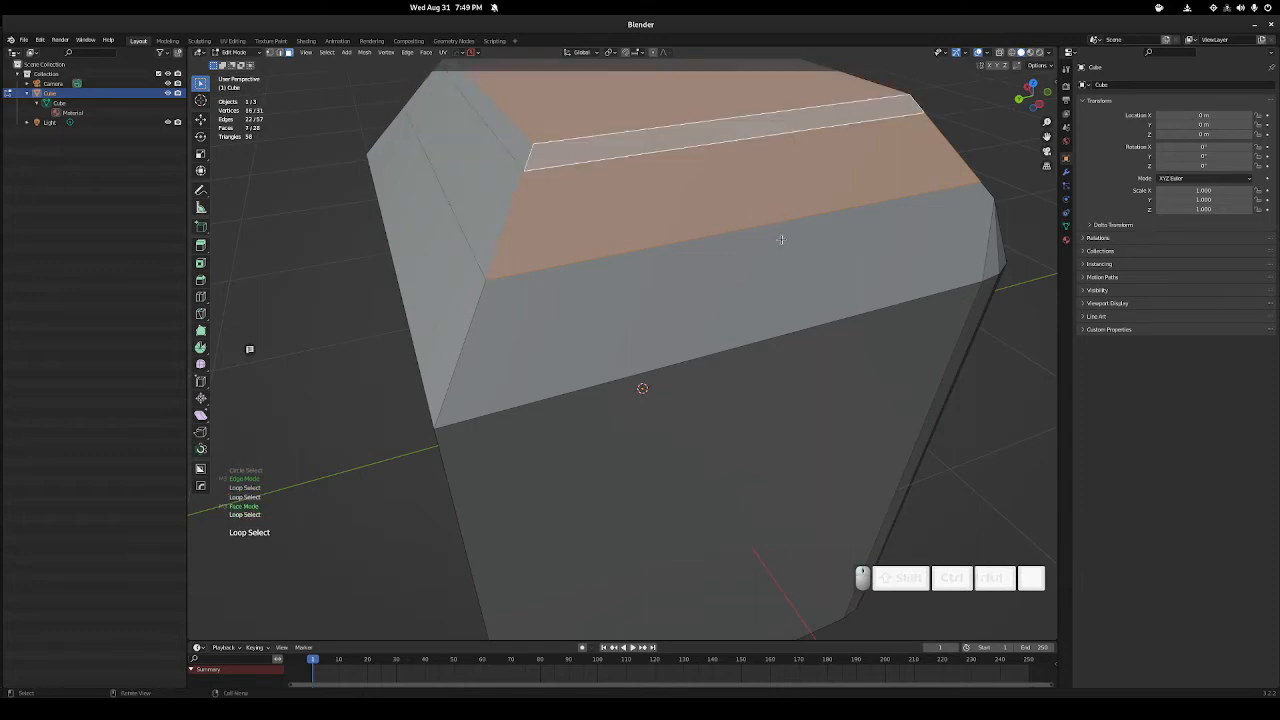
left_click(778, 234, "alt")
middle_click_drag(607, 228, 600, 340)
left_click(484, 232, "alt")
scroll(515, 241, "down", 4)
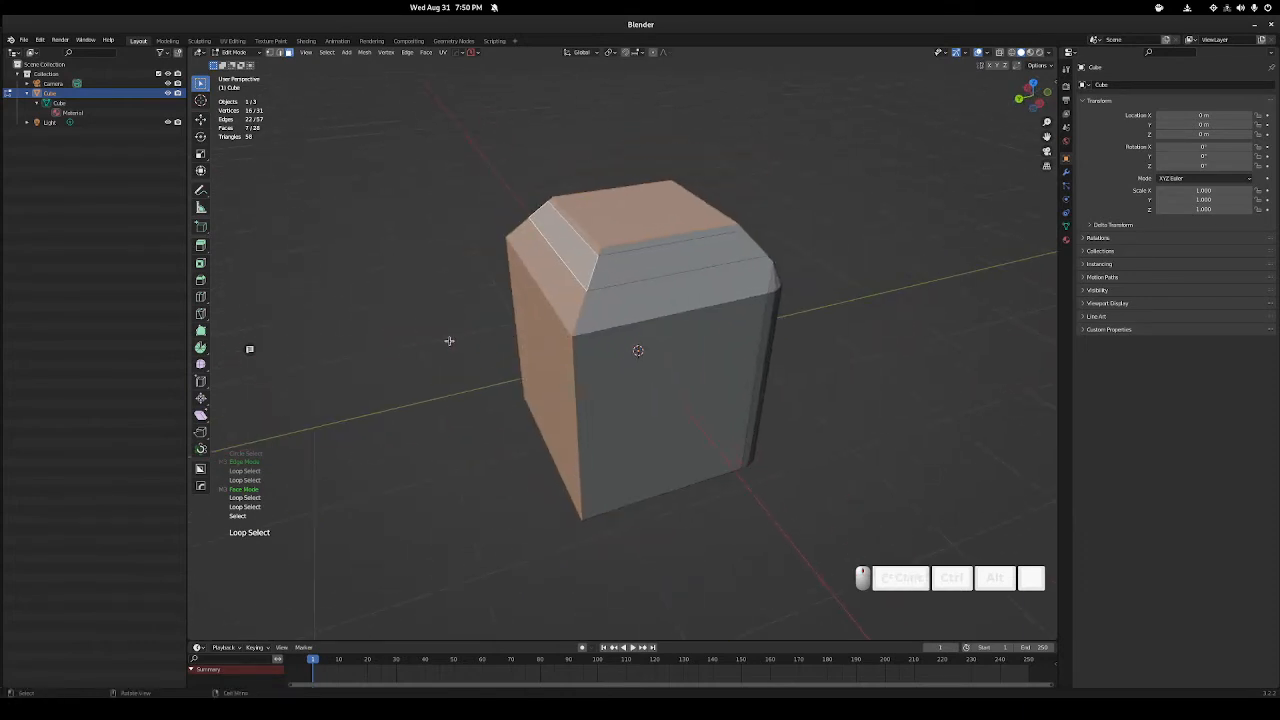
- Switch to edge selection, select one bevel edge, and pick the shortest path from it to the block's vertical corner edge
key("ctrl+Tab")
left_click(686, 320)
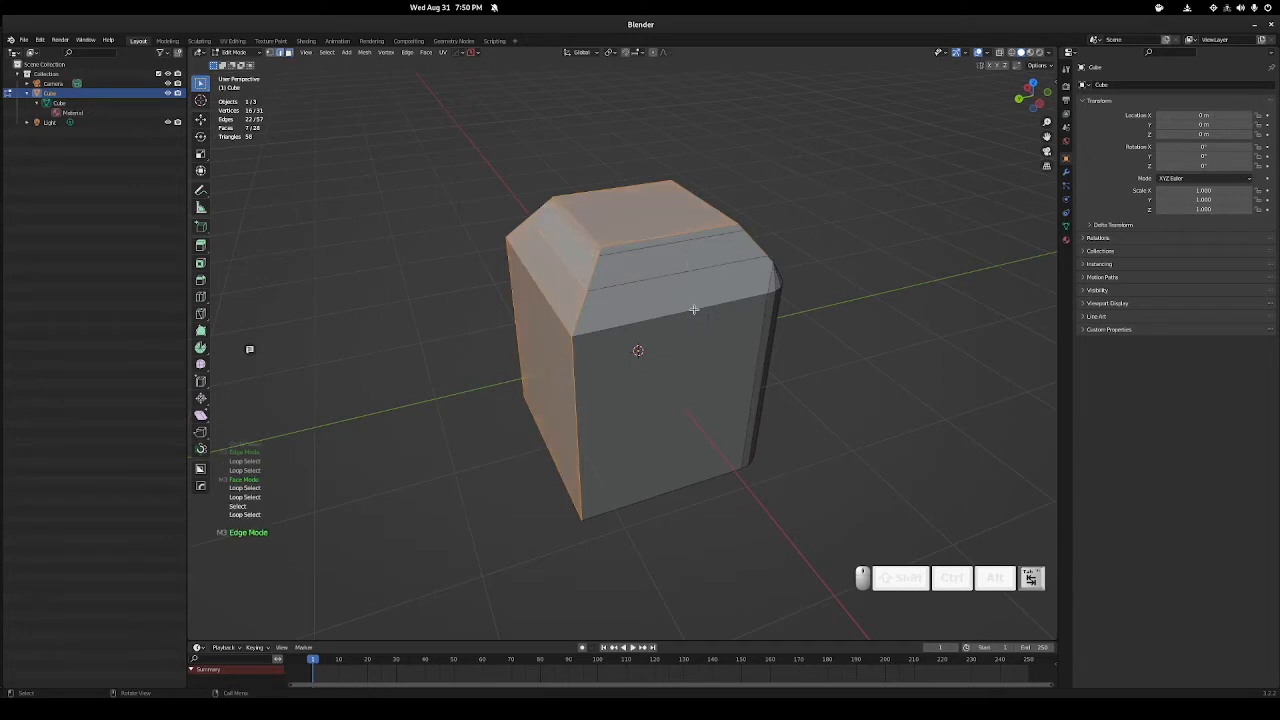
left_click(705, 276)
middle_click_drag(705, 276, 829, 269)
left_click(700, 248)
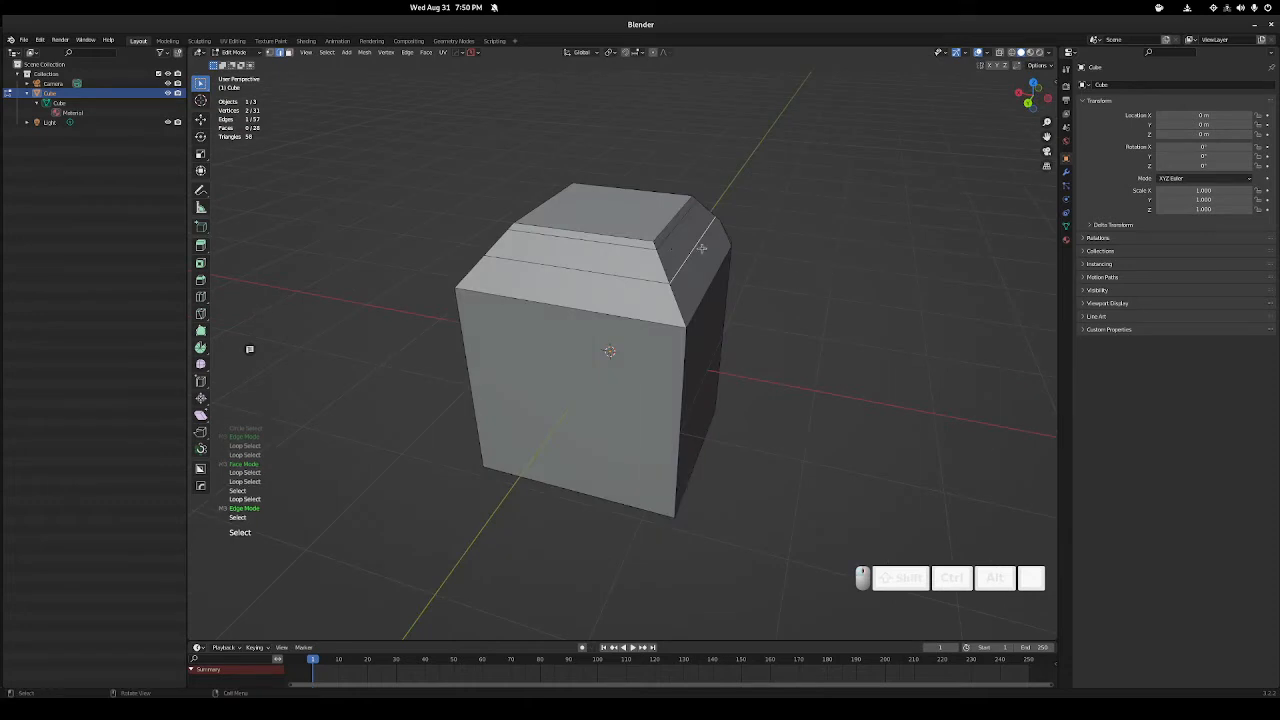
middle_click_drag(700, 248, 564, 337)
left_click(554, 384, "ctrl")
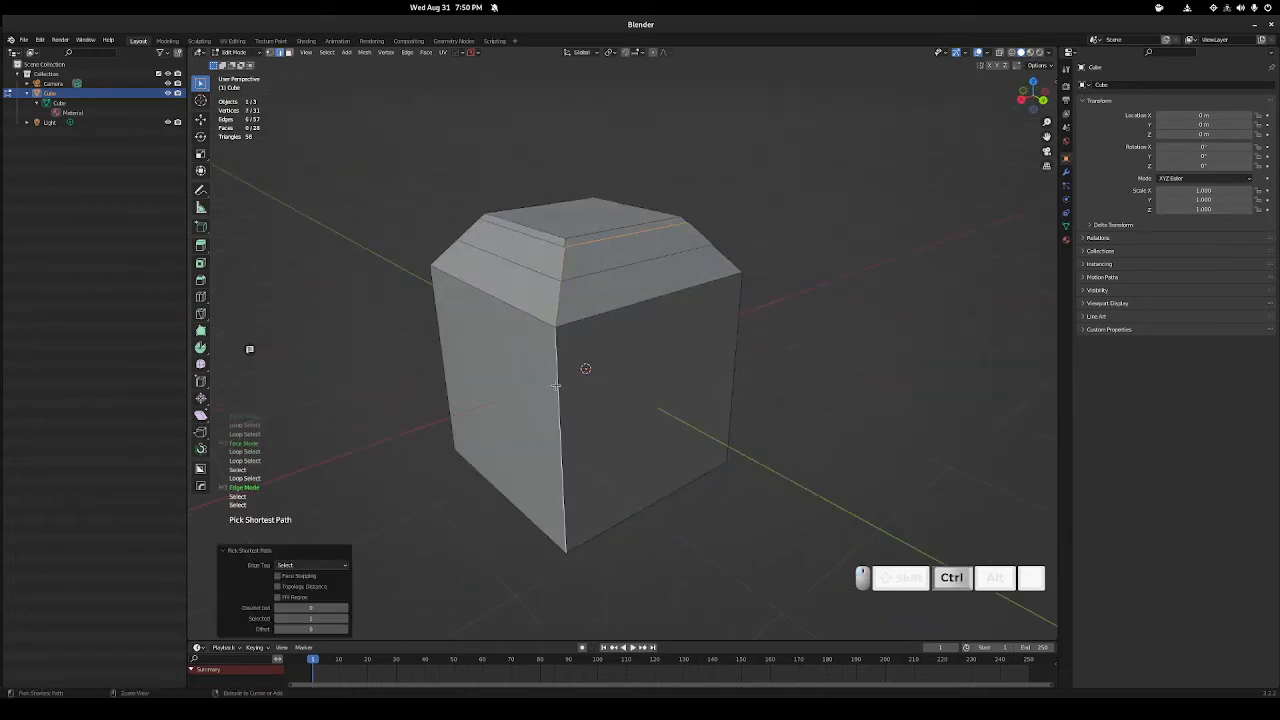
middle_click_drag(846, 397, 740, 389)
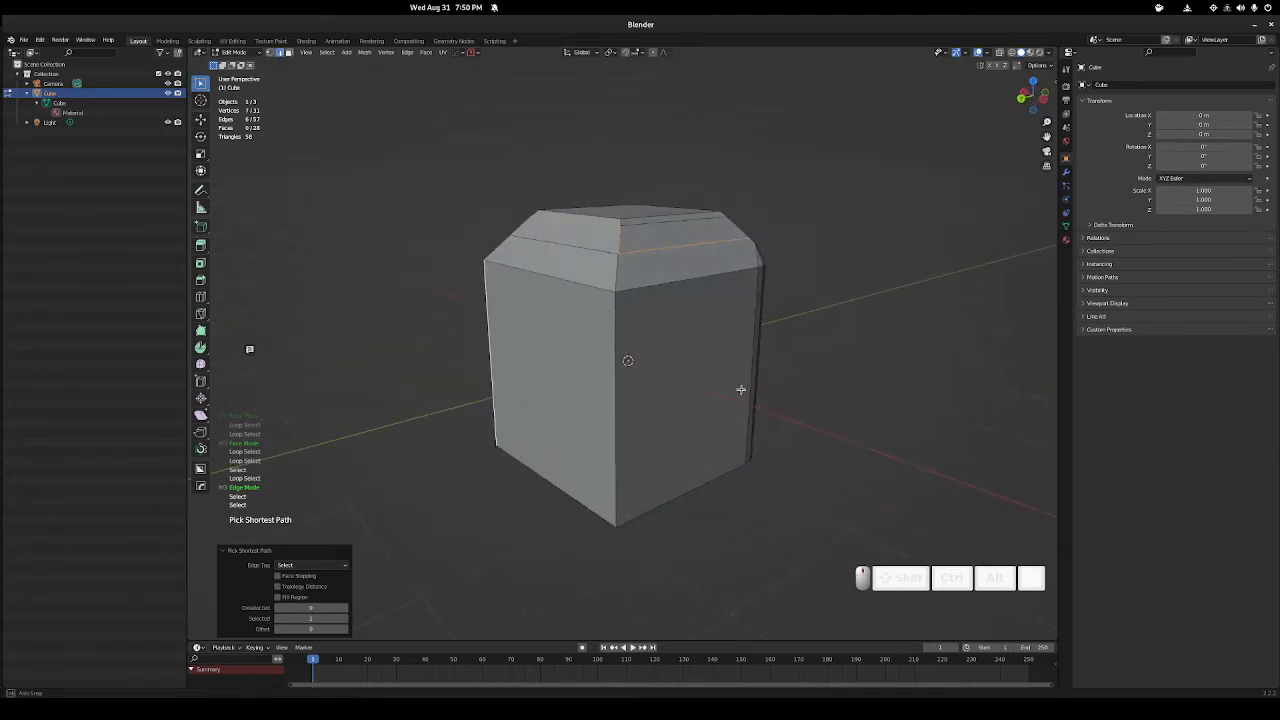
middle_click_drag(500, 334, 668, 347)
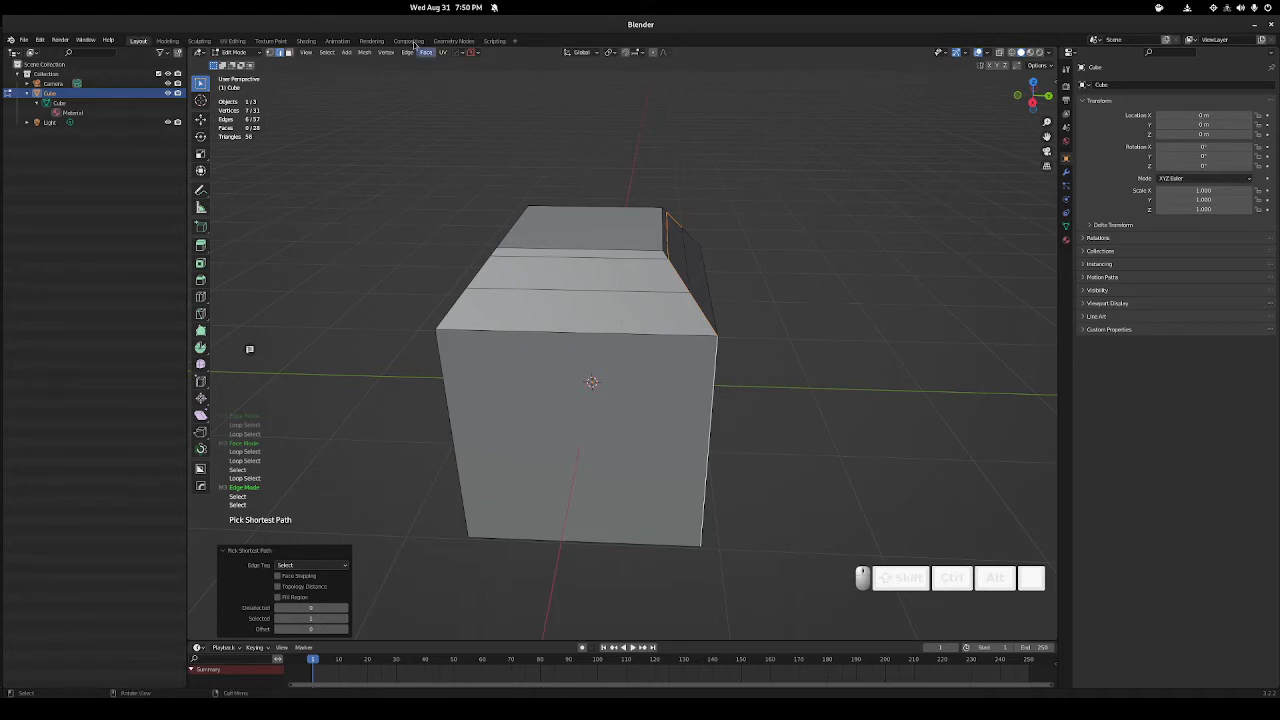
- Select a single horizontal edge in the middle of the bevel, then select the whole mesh and deselect everything
left_click(603, 290)
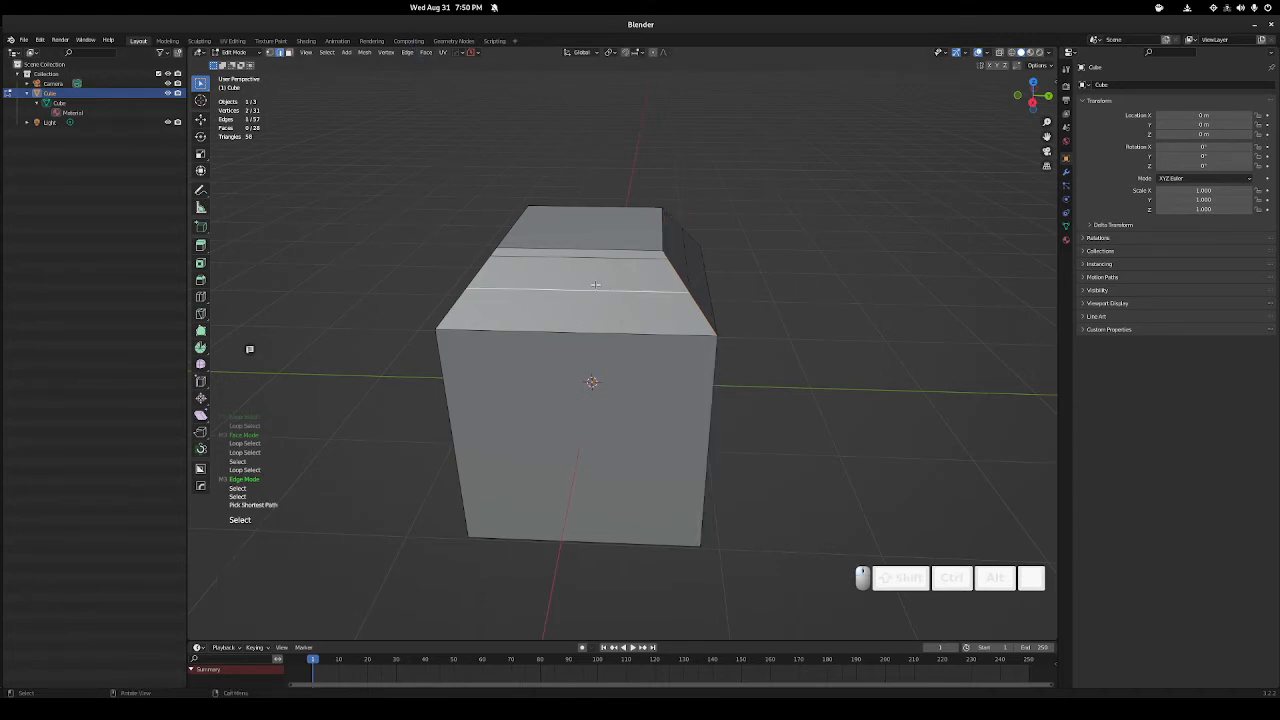
mouse_move(595, 285)
middle_mouse_down()
mouse_move(757, 303)
mouse_move(599, 294)
middle_mouse_up()
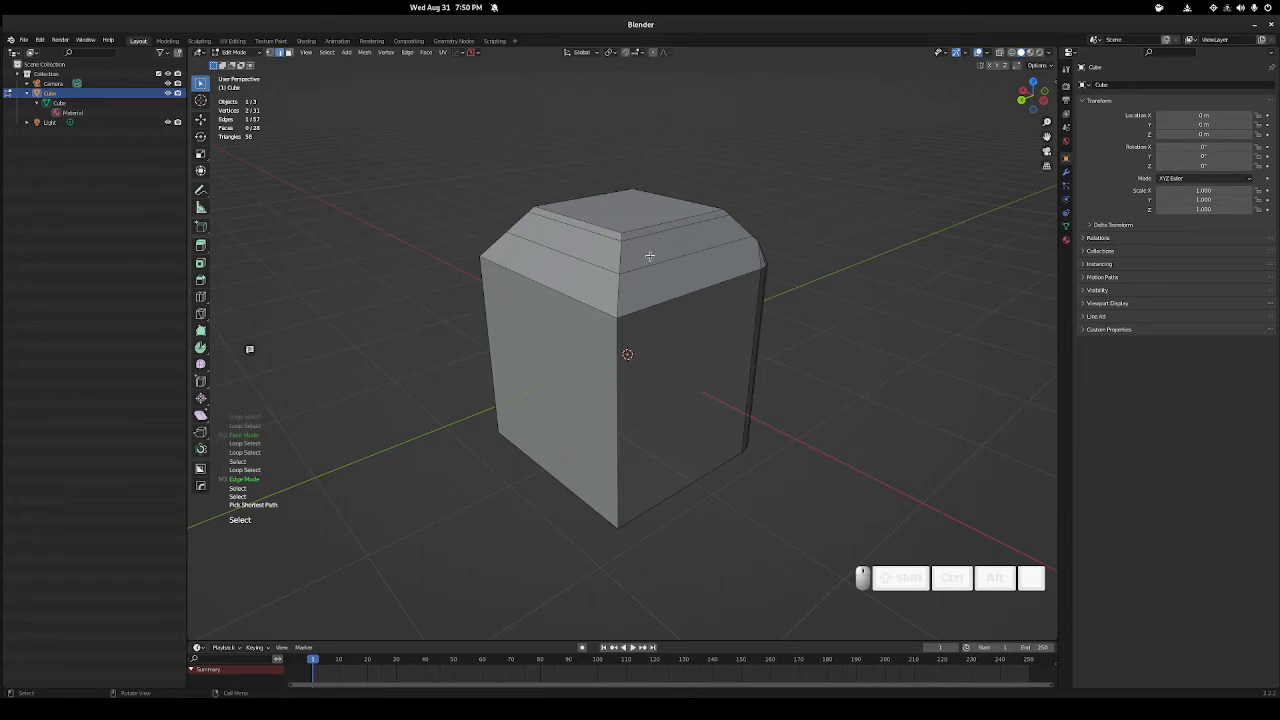
middle_click_drag(744, 317, 706, 331)
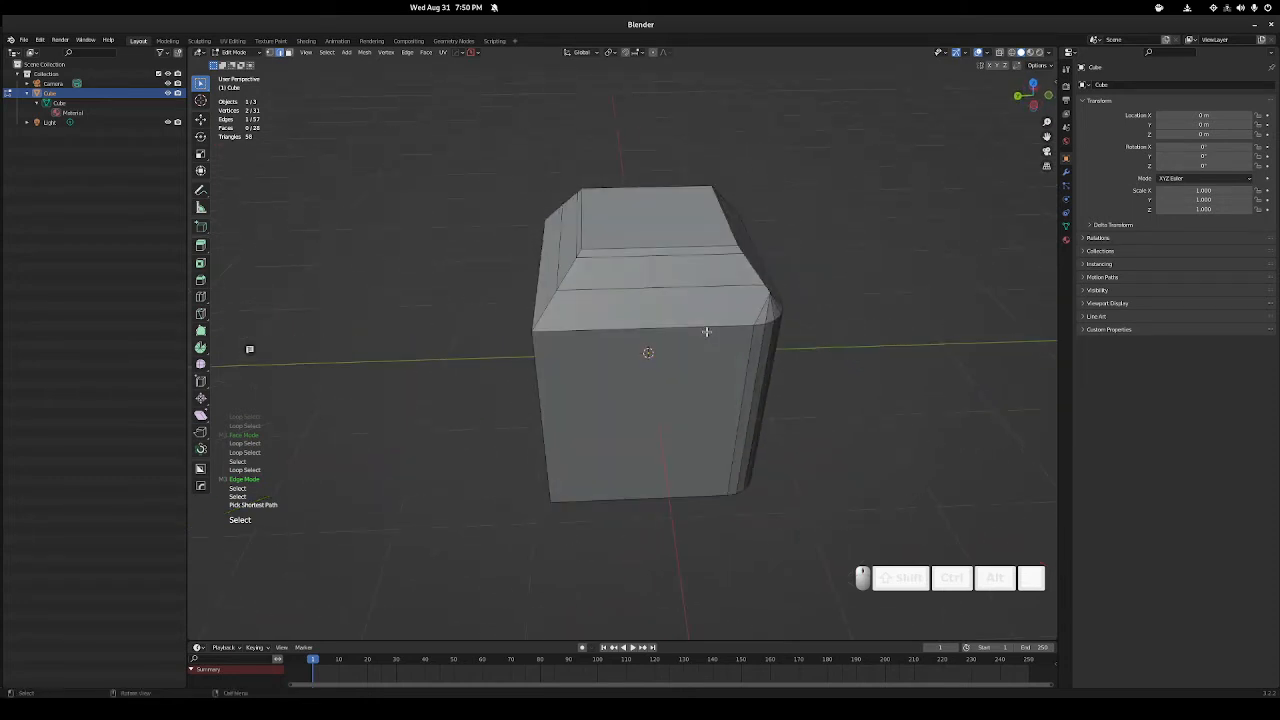
key("a")
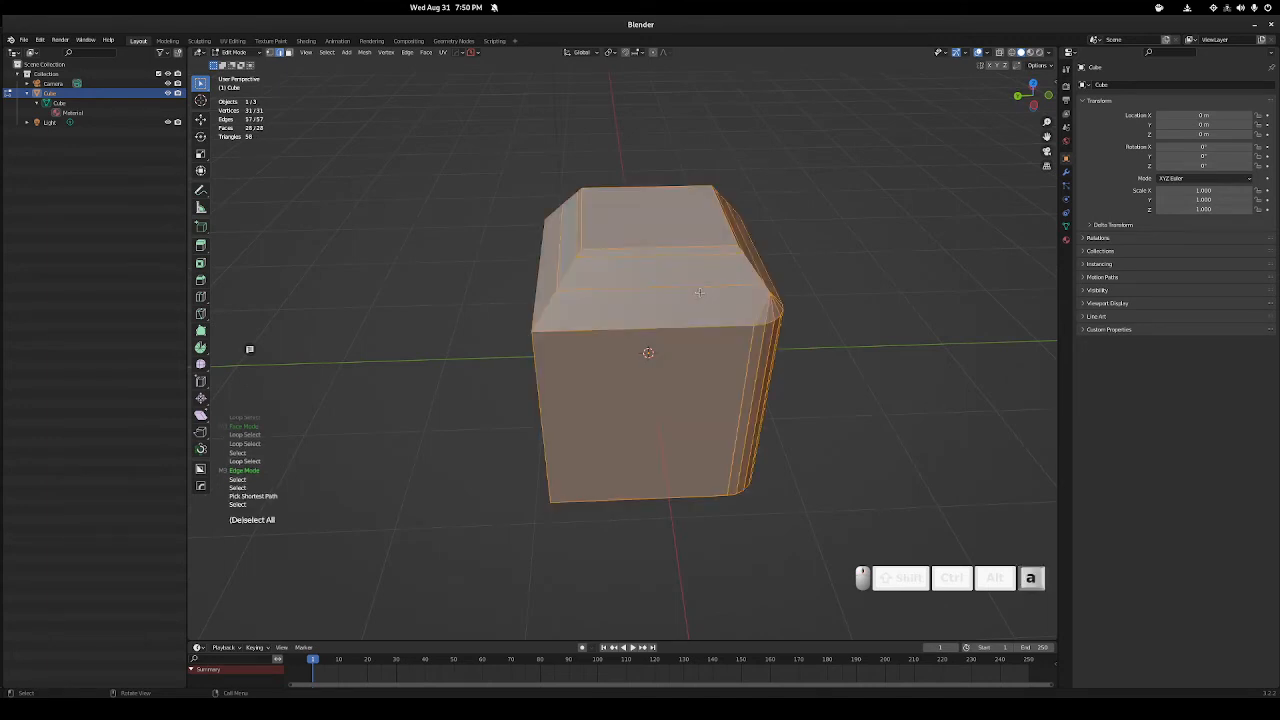
middle_click_drag(705, 291, 641, 313)
key("alt+a")
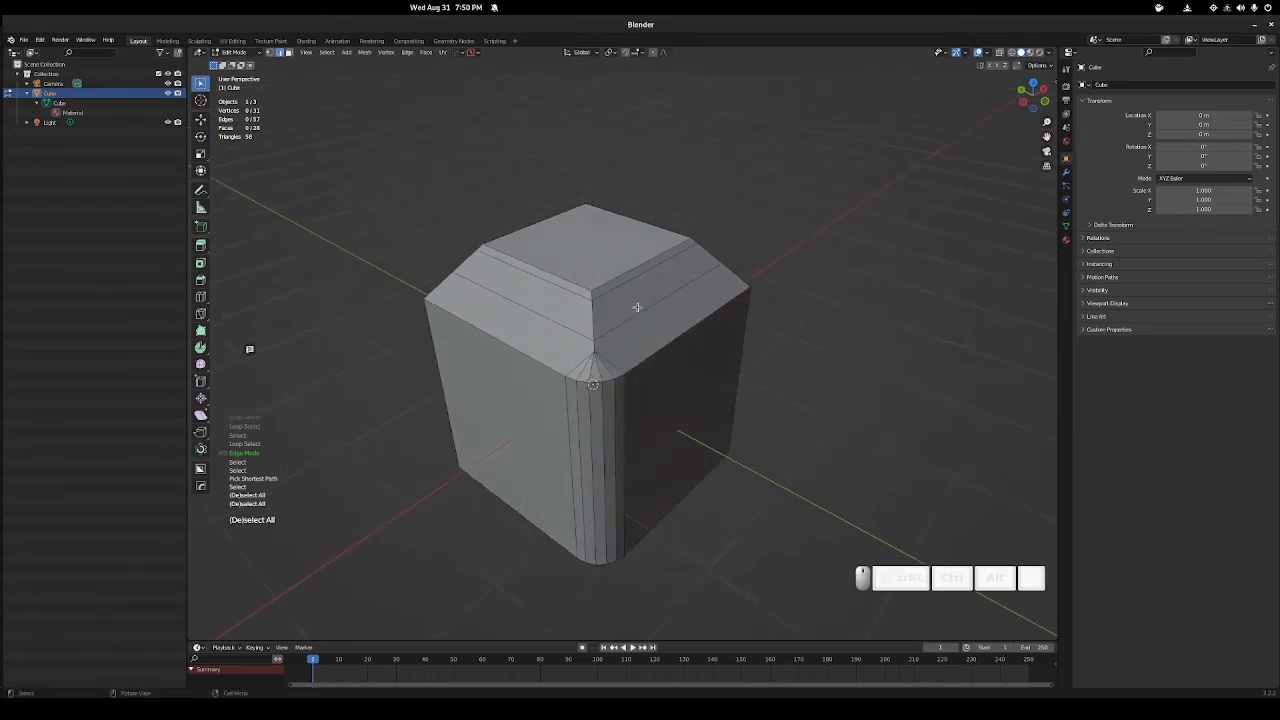
- Duplicate the entire mesh, place the copy beside the original, and select all geometry linked to the original block
key("a")
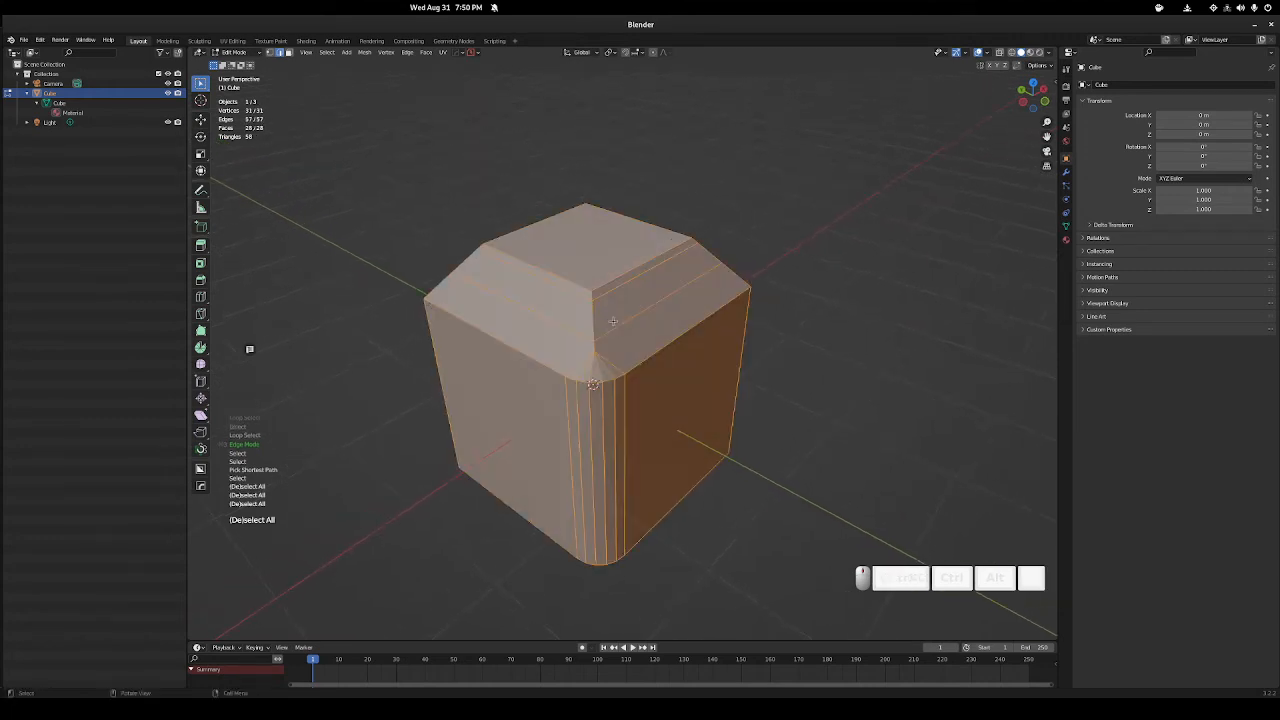
key("shift+d")
left_click(420, 243)
left_click(648, 331)
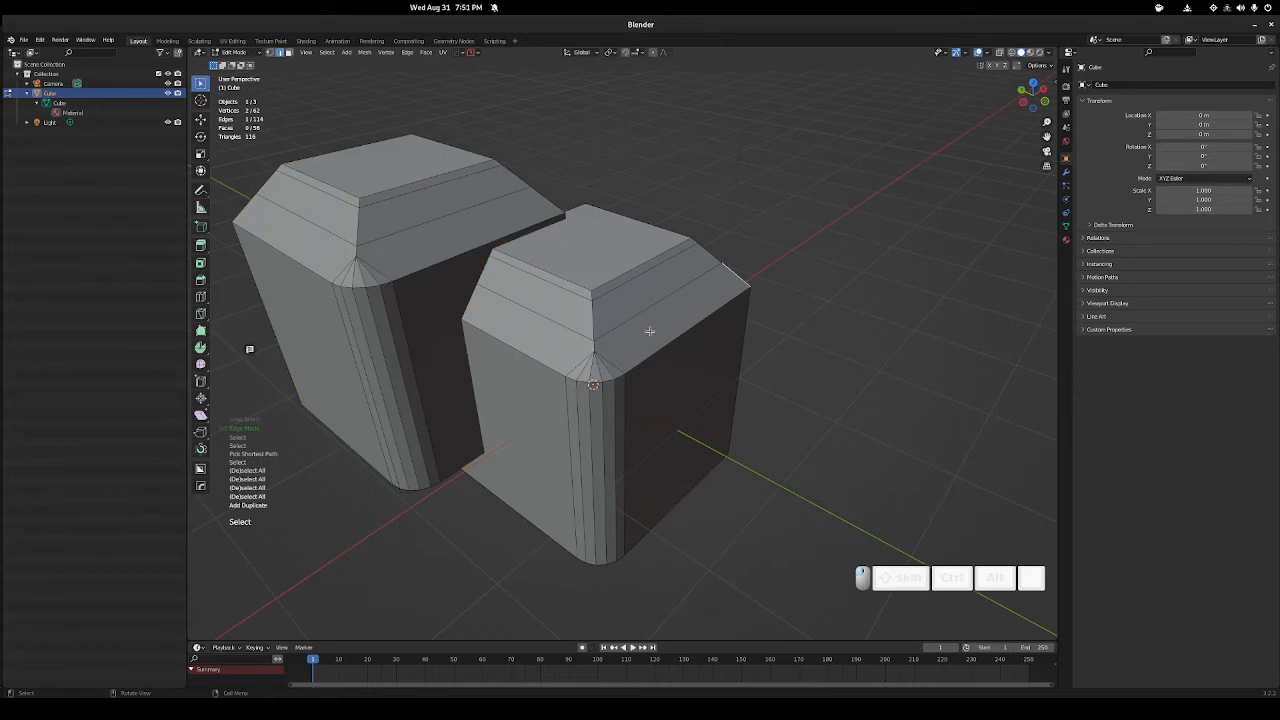
key("ctrl+l")
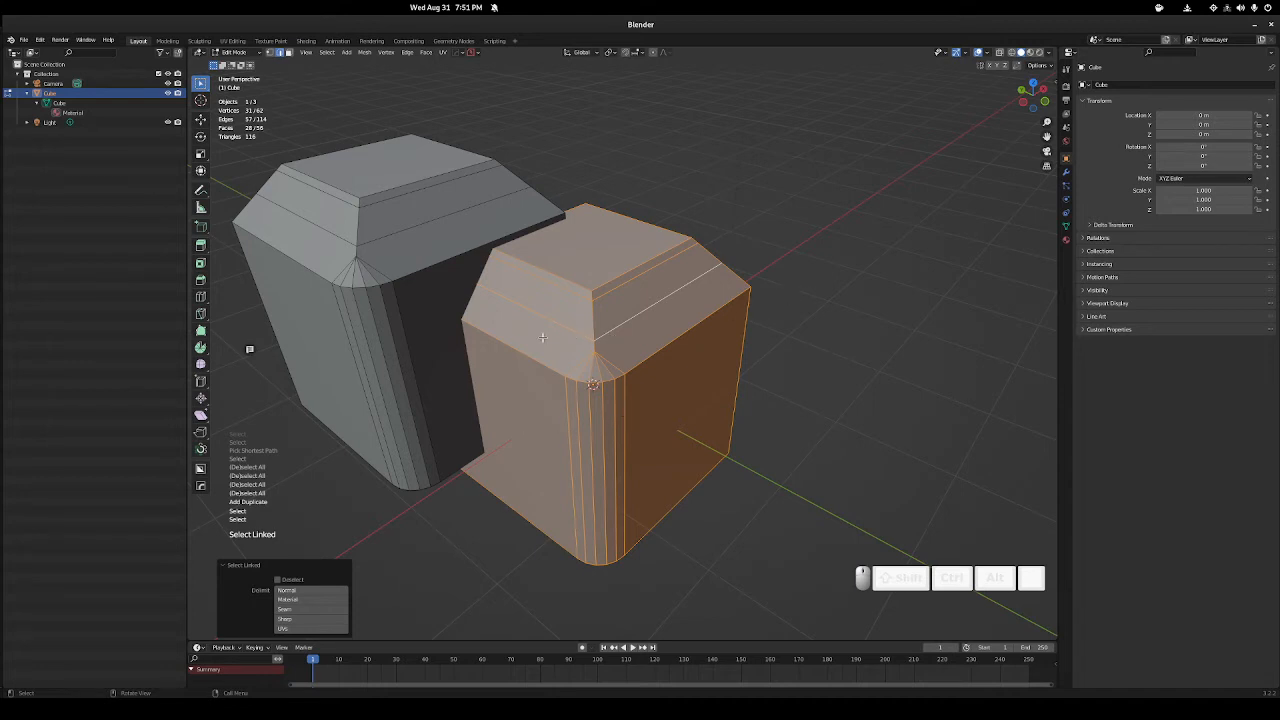
- Select all geometry linked to an edge of the duplicated block and delete its faces
left_click(381, 295)
key("ctrl+l")
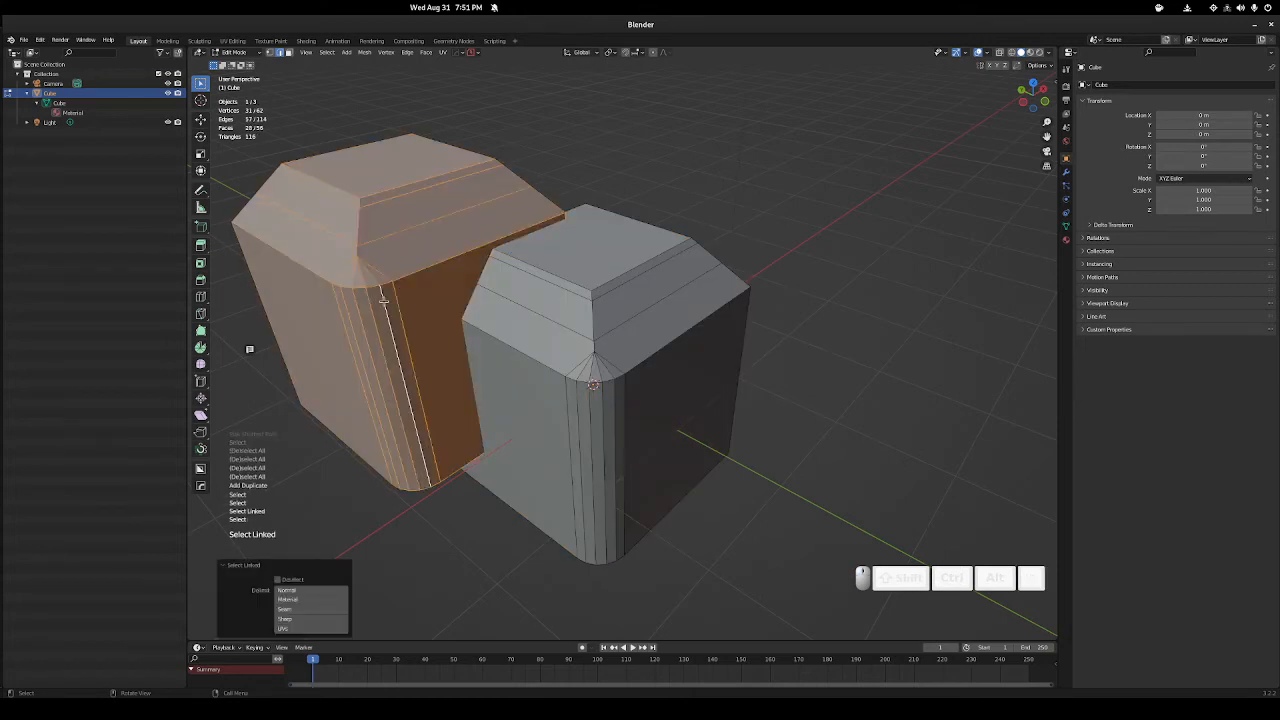
key("x")
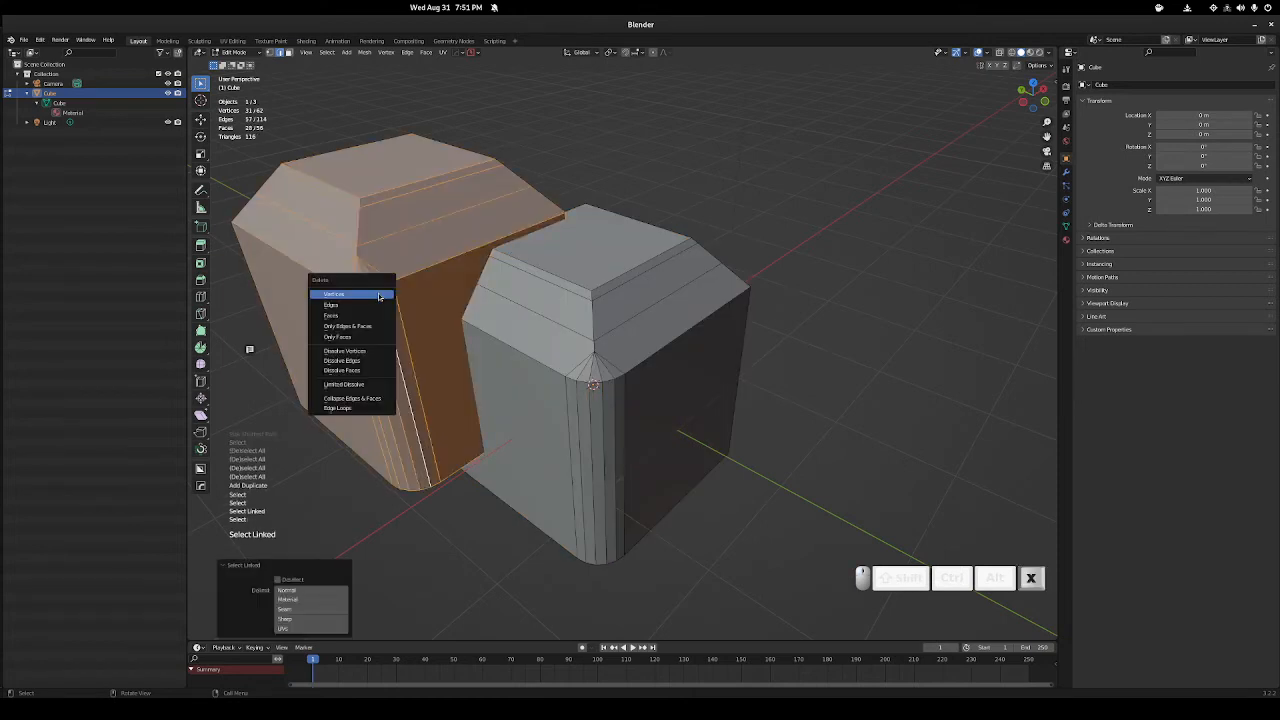
left_click(364, 319)
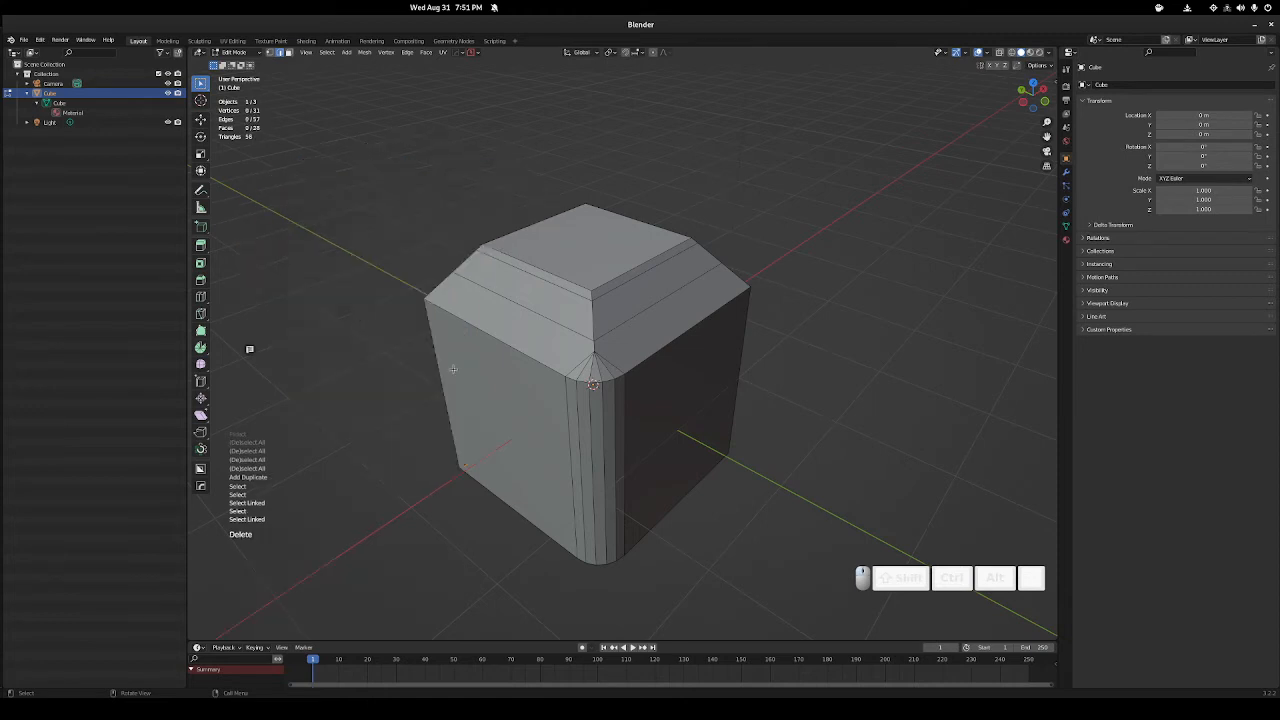
- Select an edge at the rounded corner, then the edge of the top face starting above that corner
middle_click_drag(692, 337, 650, 314, "shift")
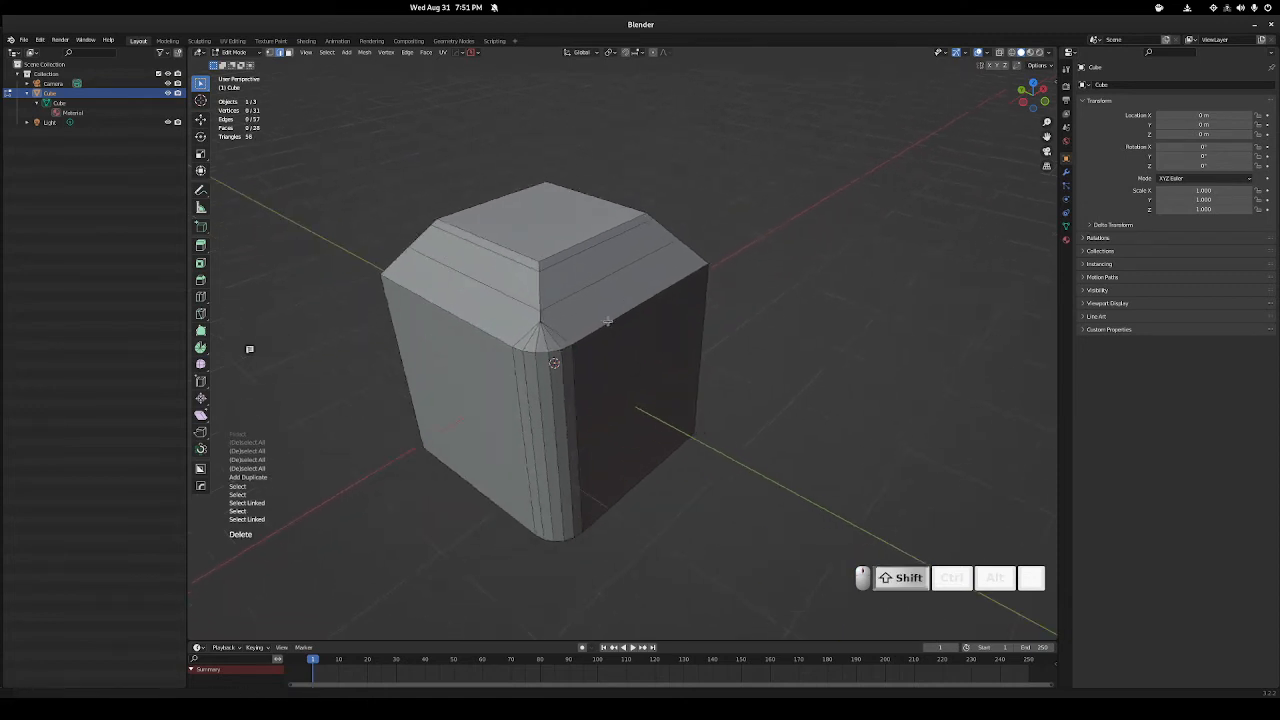
left_click(537, 338)
left_click(548, 262)
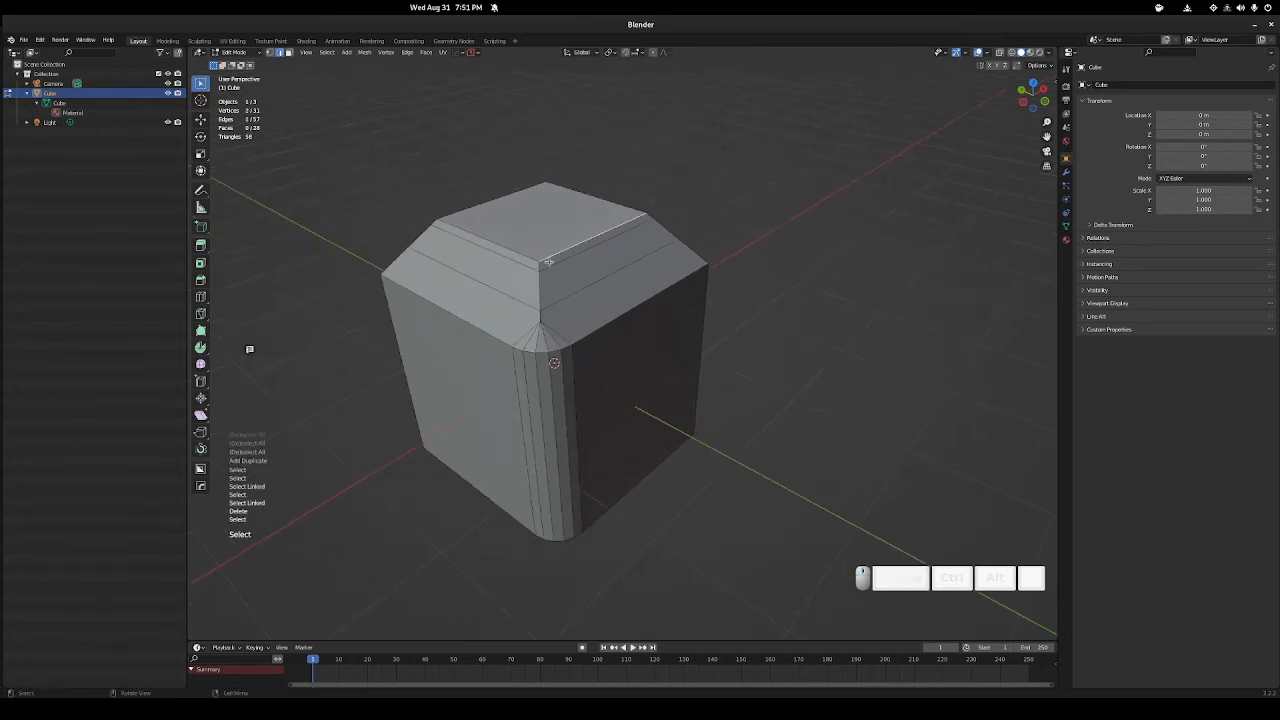
- Switch to face selection and select the loop of faces running around the upper bevel of the block
key("Tab")
left_click(600, 263)
left_click(542, 279, "alt")
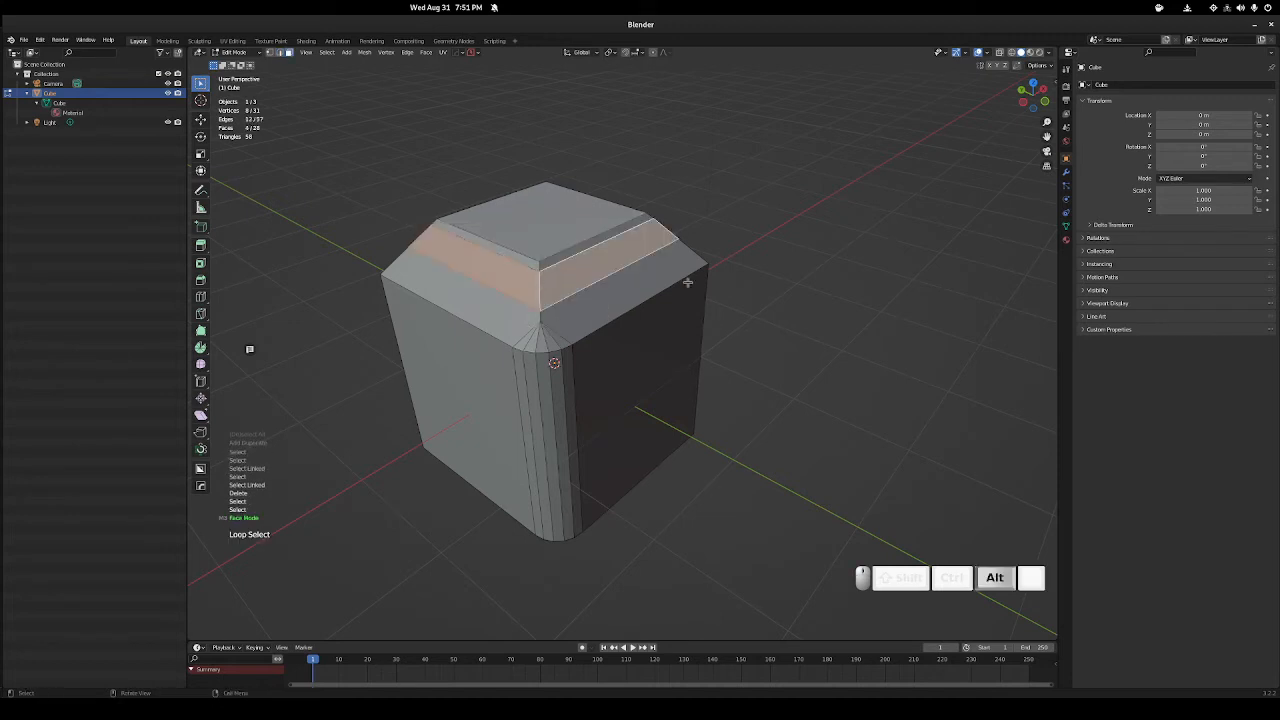
middle_click_drag(686, 280, 773, 255, "shift")
middle_click_drag(773, 255, 596, 291)
middle_click_drag(596, 291, 578, 346, "shift")
scroll(626, 280, "up", 1)
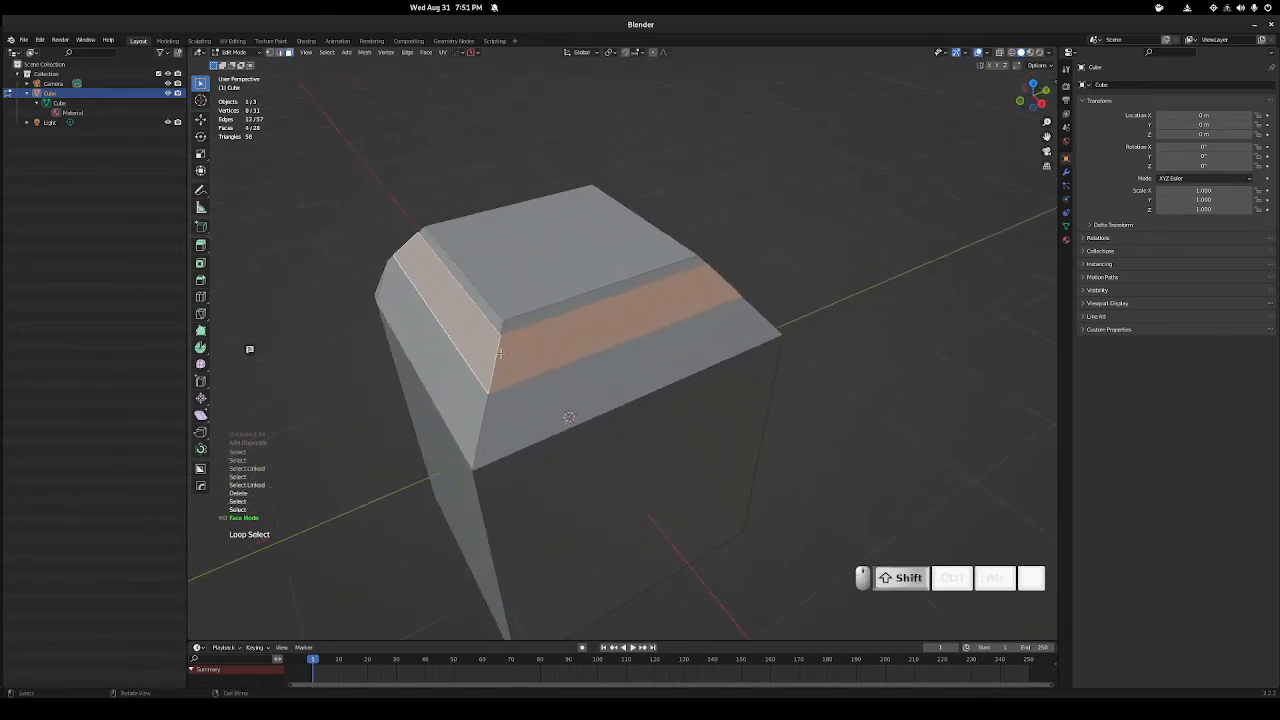
- Apply Checker Deselect to the bevel's face loop, then undo it
left_click(327, 52)
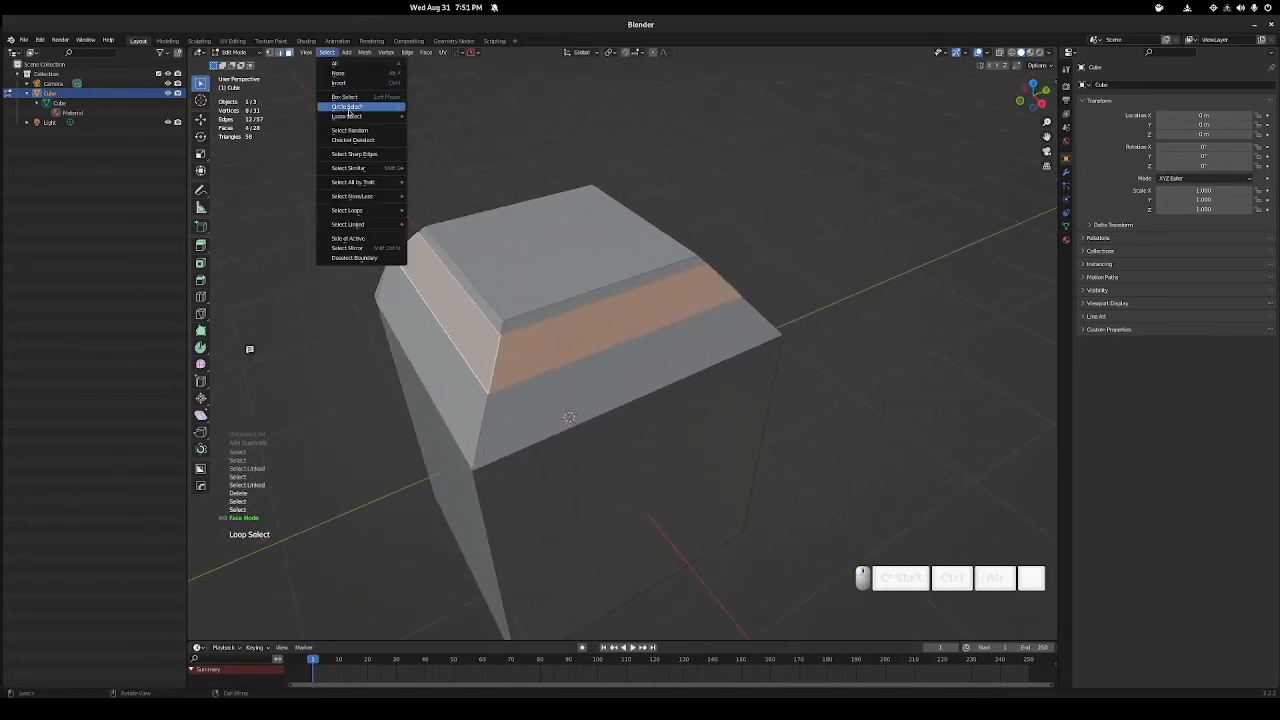
left_click(365, 141)
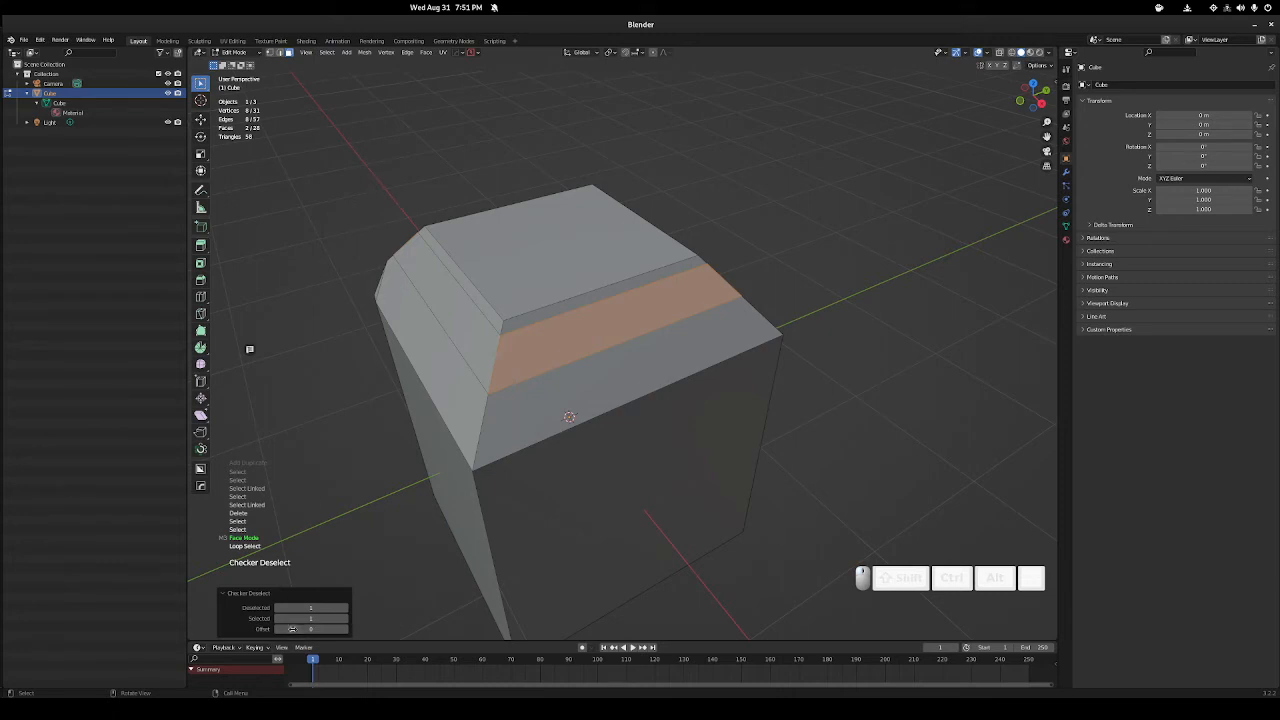
middle_click_drag(560, 360, 626, 403)
key("ctrl+z")
key("Tab")
right_click(622, 389)
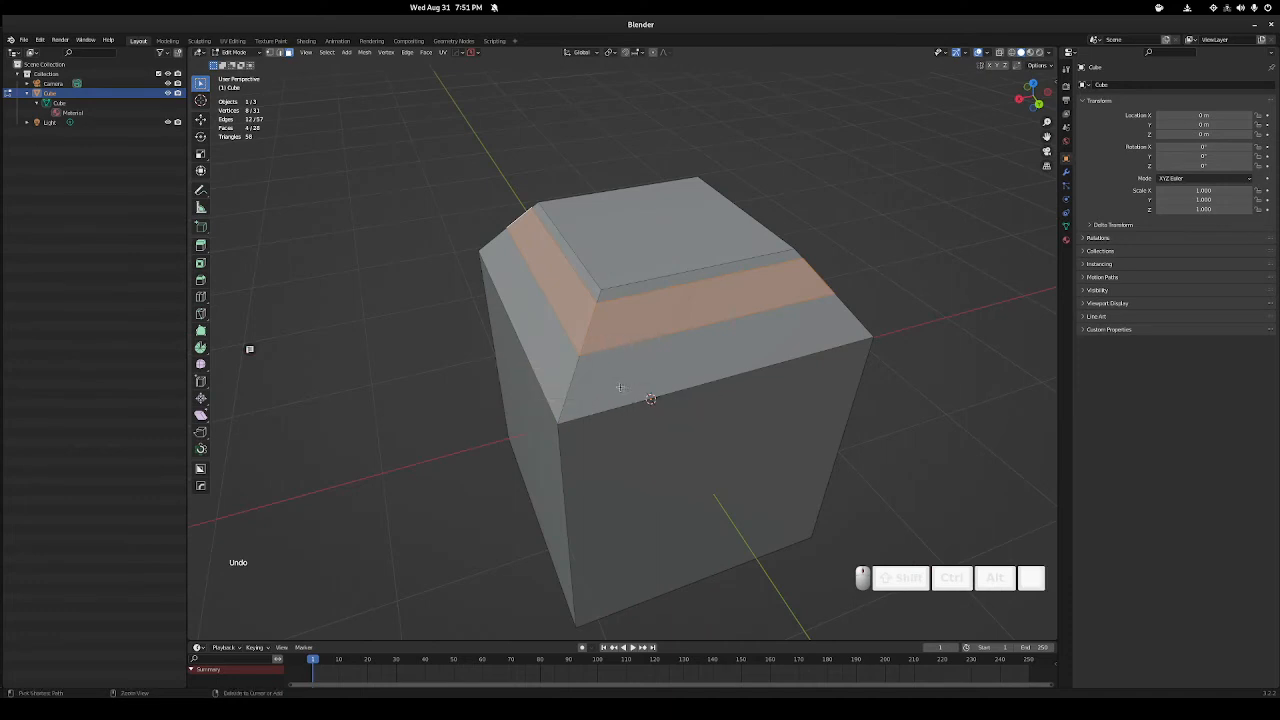
- Clear the face selection and add an ico sphere to the mesh
left_click(635, 373)
left_click(673, 366, "ctrl")
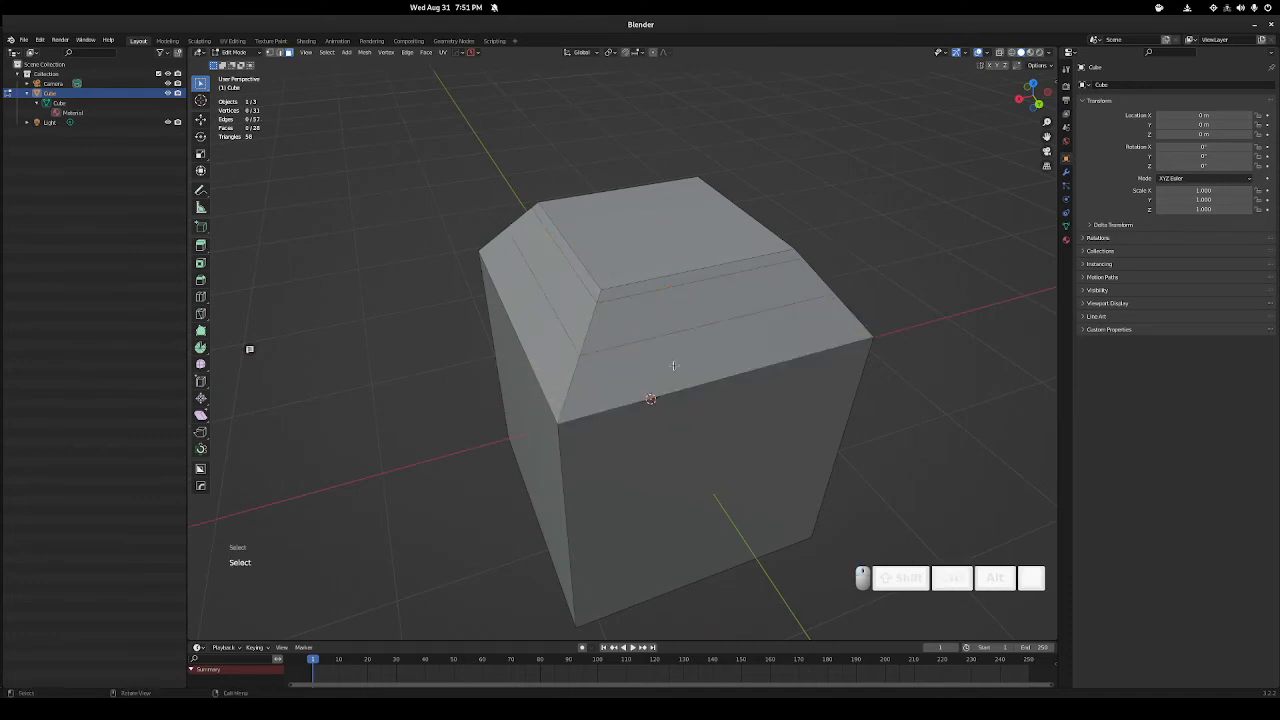
key("shift+a")
left_click(655, 398)
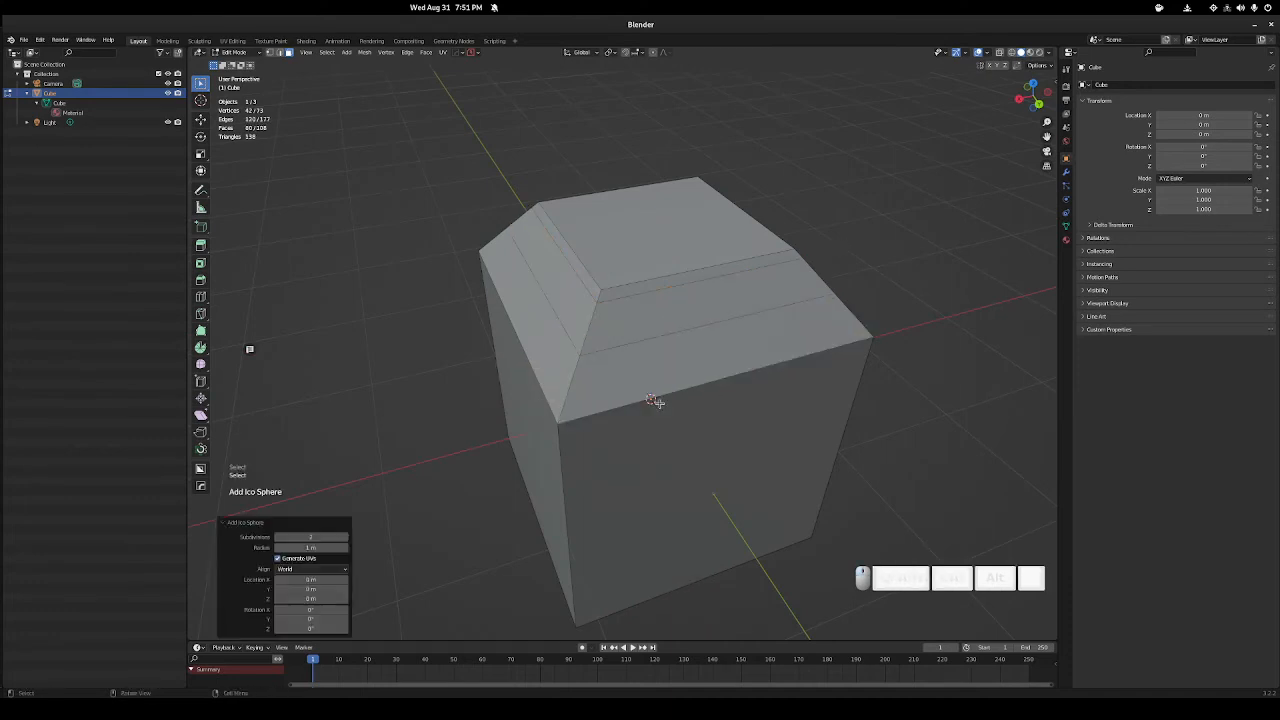
right_click(655, 400)
- Add a UV sphere to the mesh and raise it along Z onto the block's top
key("shift+a")
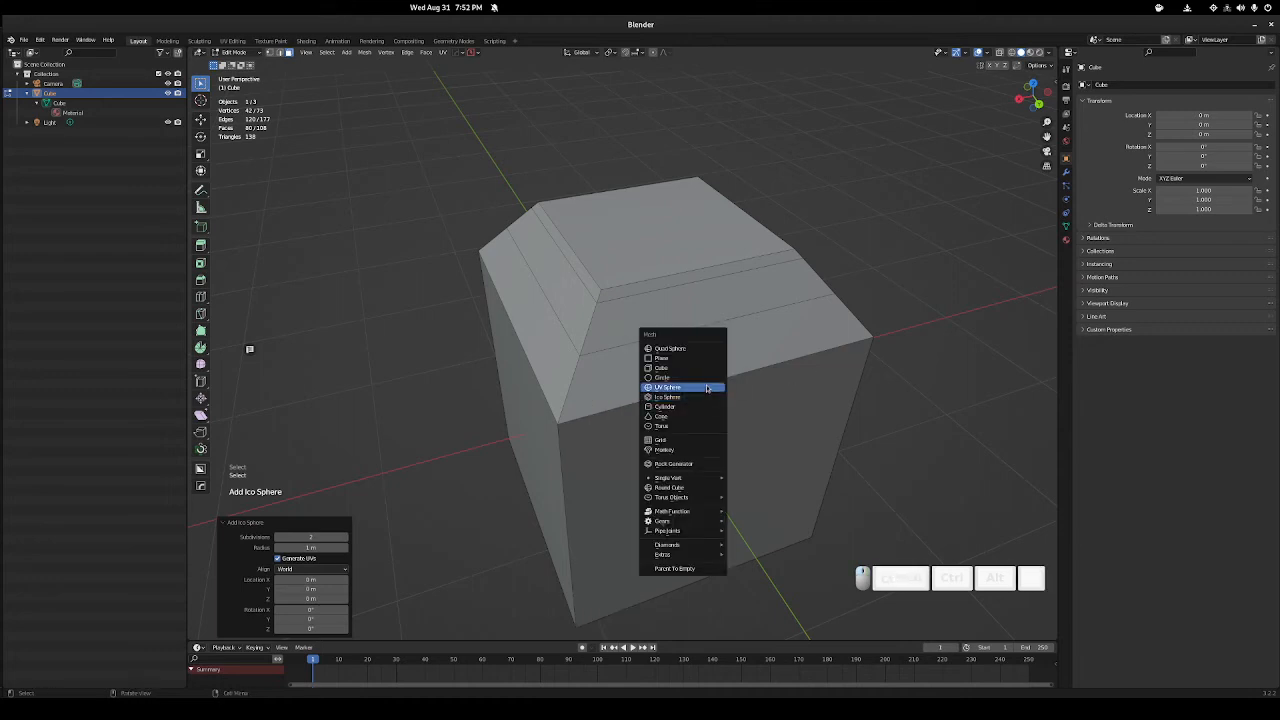
left_click(707, 388)
key("g")
key("z")
left_click(683, 171)
scroll(680, 180, "down", 3)
middle_click_drag(647, 314, 617, 413, "shift")
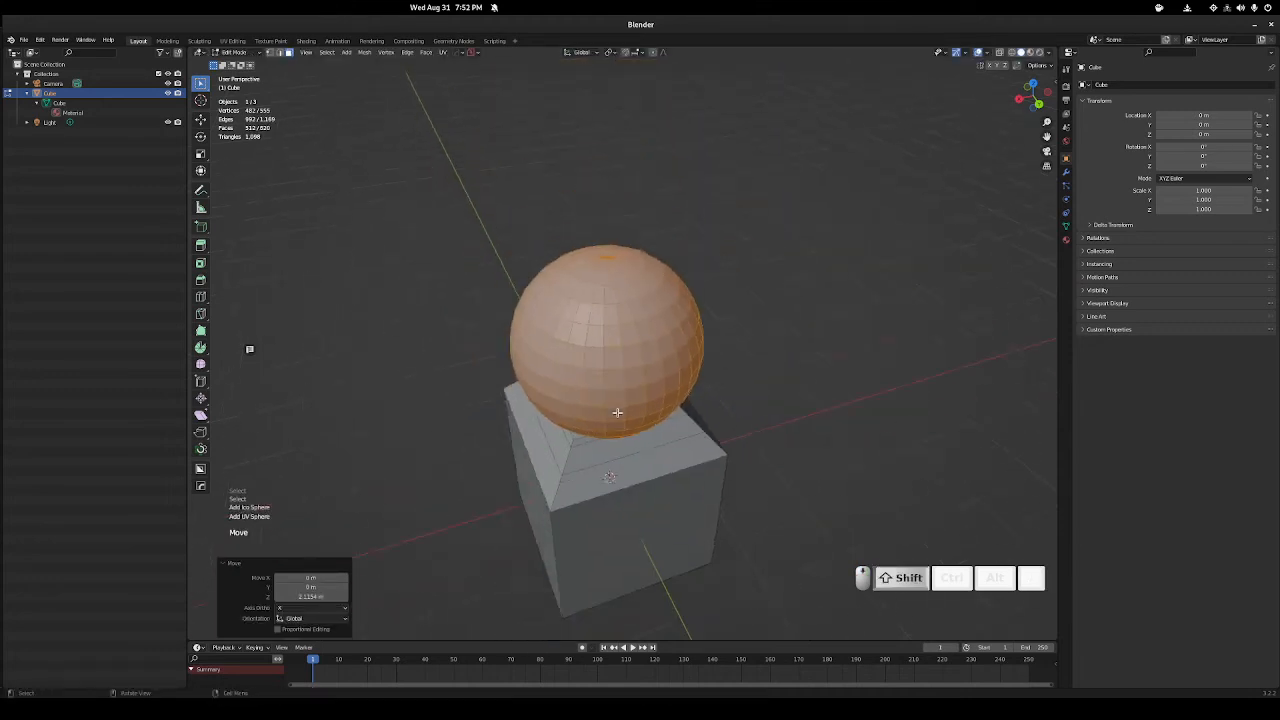
- Move the UV sphere a further 1.98 m or so up along Z, clear of the block
scroll(617, 415, "down", 1)
middle_click_drag(618, 468, 618, 455)
key("g")
key("z")
left_click(622, 304)
middle_click_drag(596, 264, 567, 360, "shift")
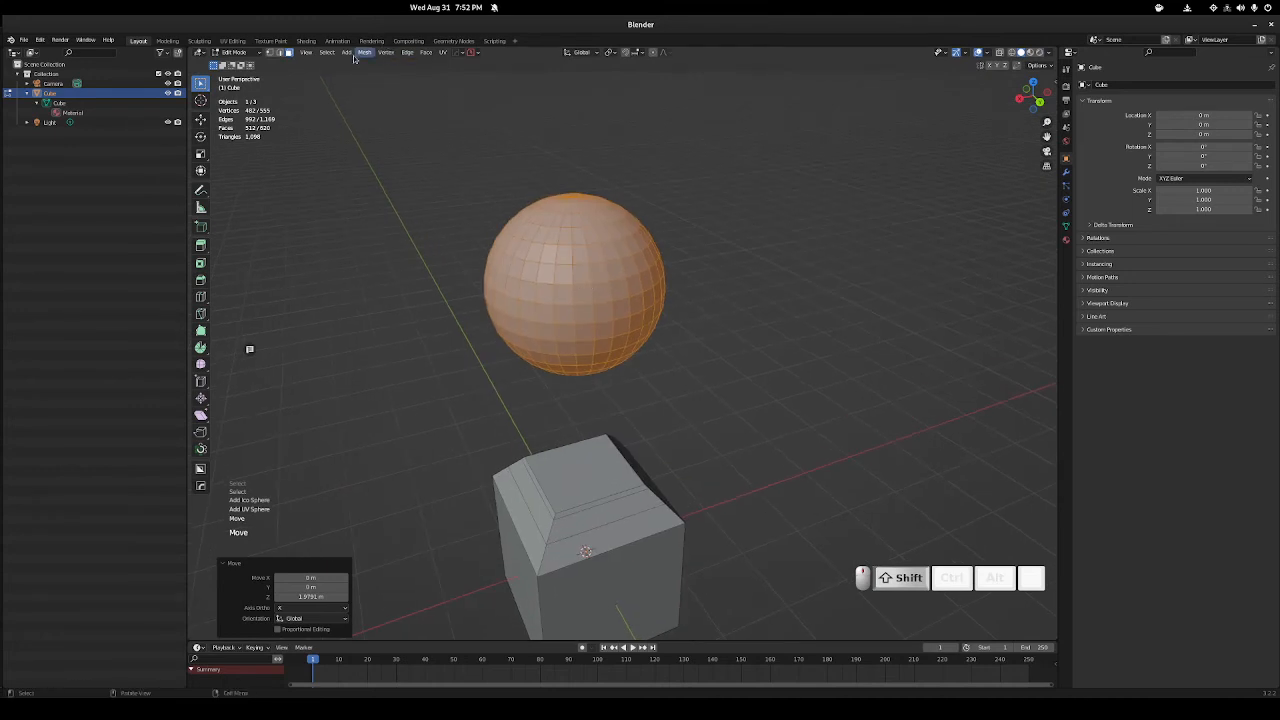
- Try to apply Checker Deselect to the fully selected sphere
left_click(326, 55)
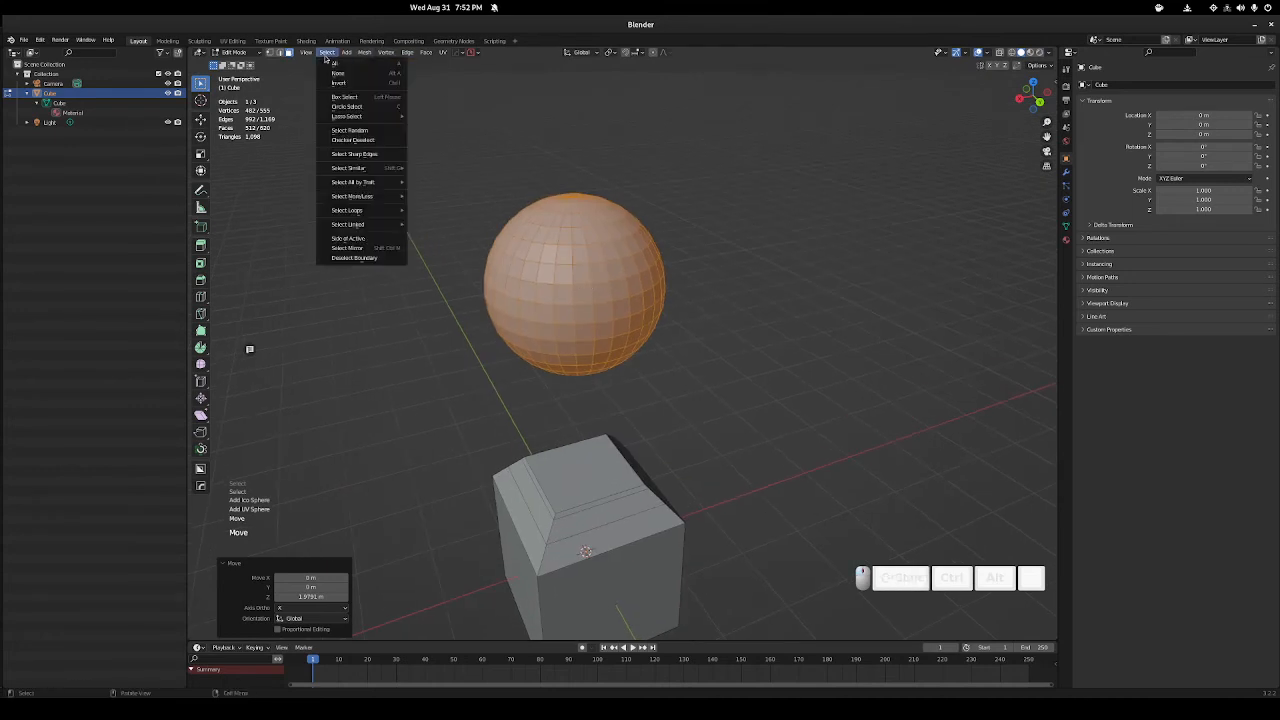
left_click(334, 55)
left_click(352, 140)
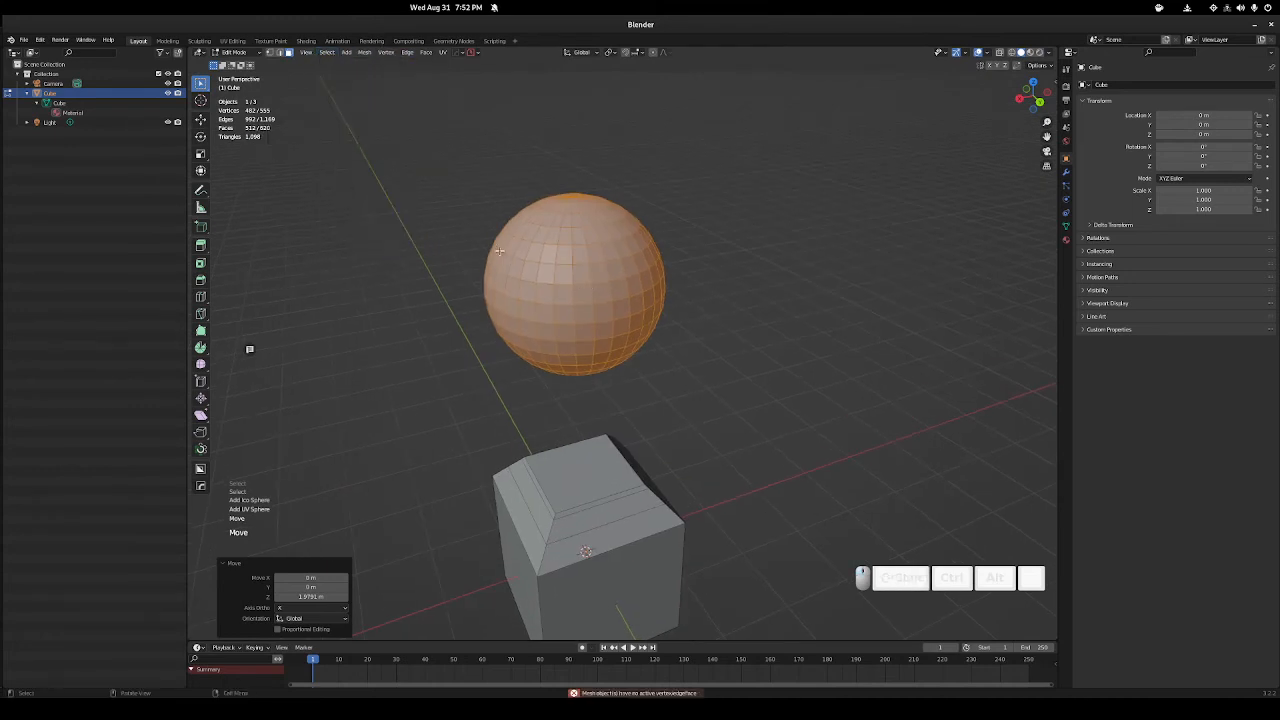
- Select a horizontal face loop around the middle of the sphere and apply Checker Deselect to it
left_click(528, 311)
left_click(540, 296, "alt")
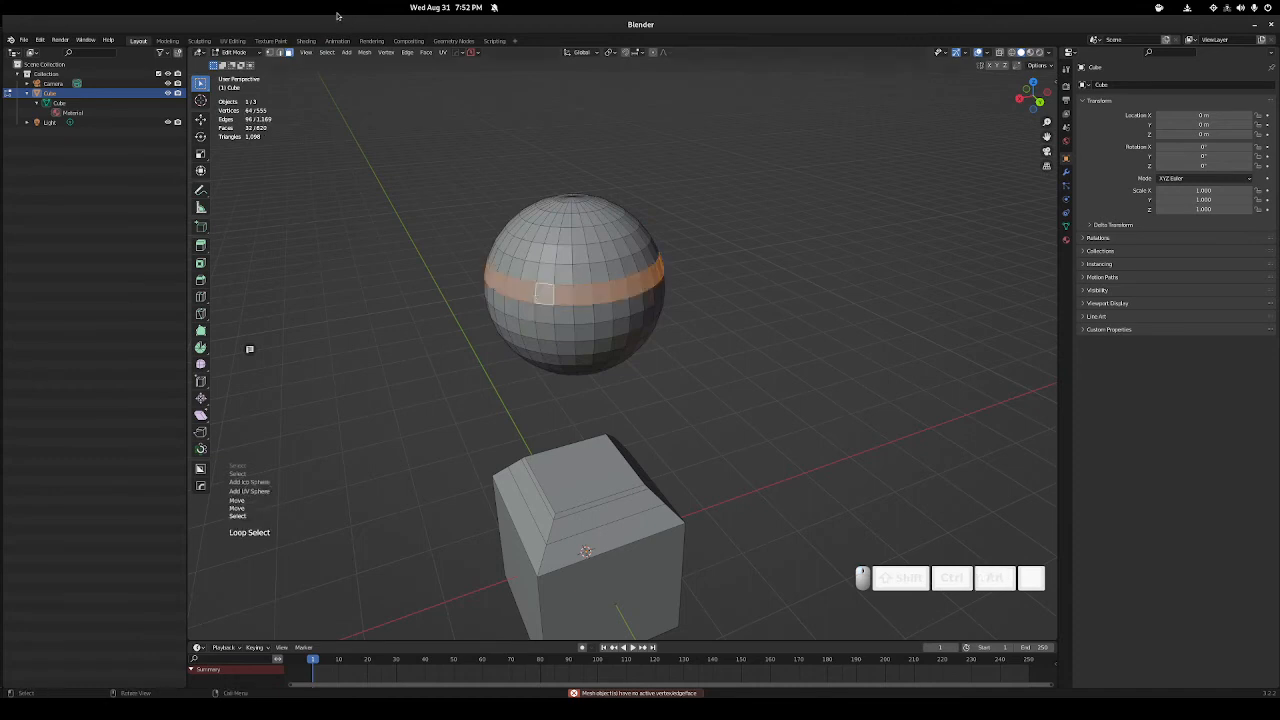
left_click(326, 53)
left_click(356, 139)
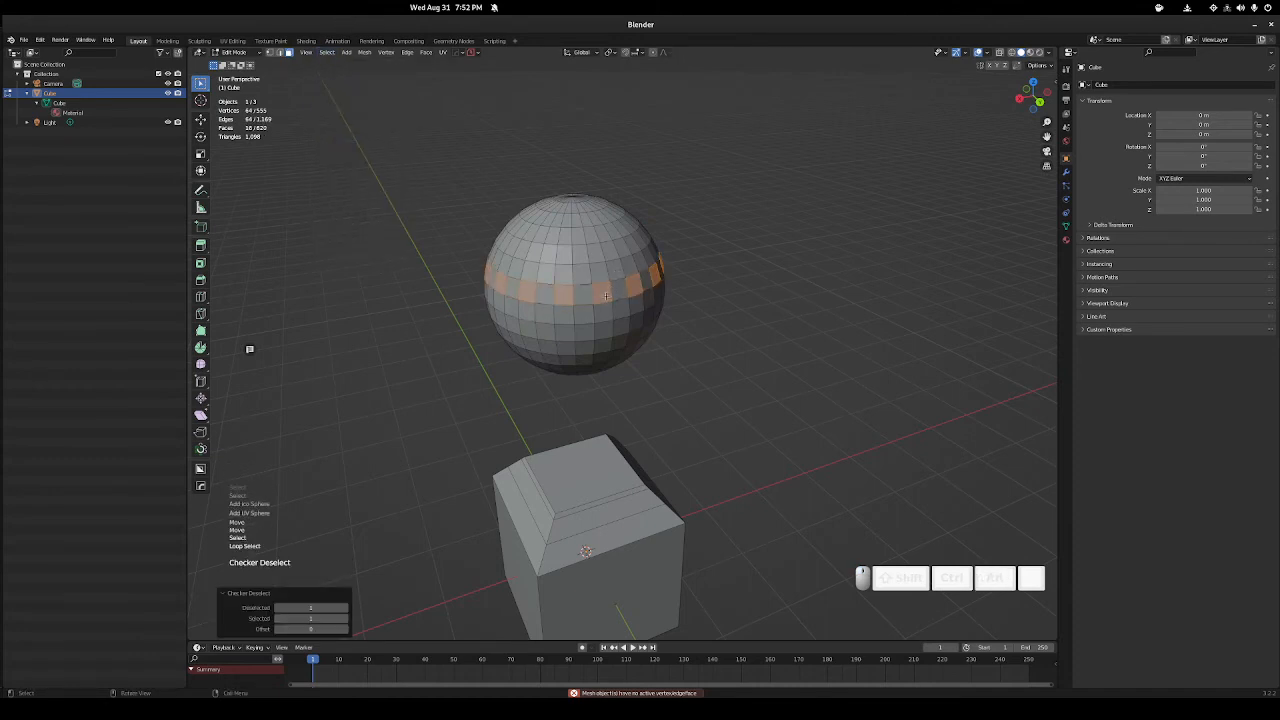
mouse_move(312, 608)
left_mouse_down()
mouse_move(334, 608)
mouse_move(303, 618)
left_mouse_up()
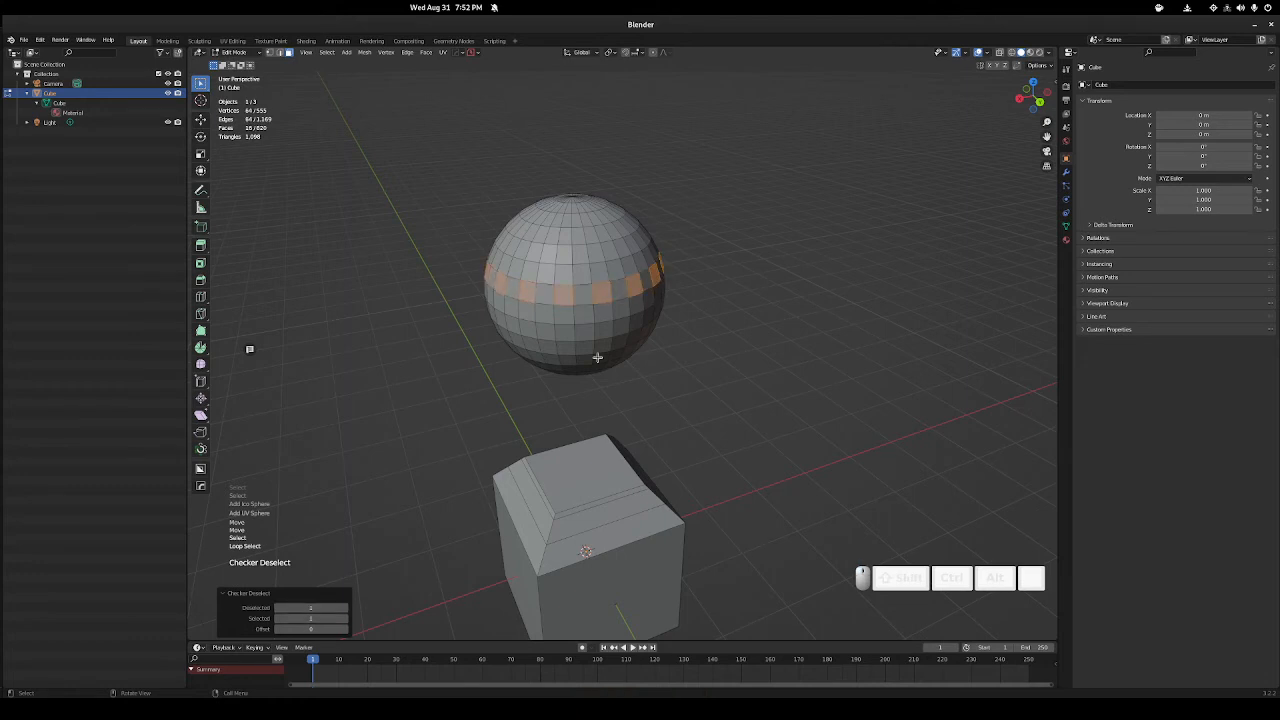
- Select one face on the upper part of the sphere and extend the selection to all linked geometry
middle_click_drag(597, 357, 648, 357)
left_click(642, 259)
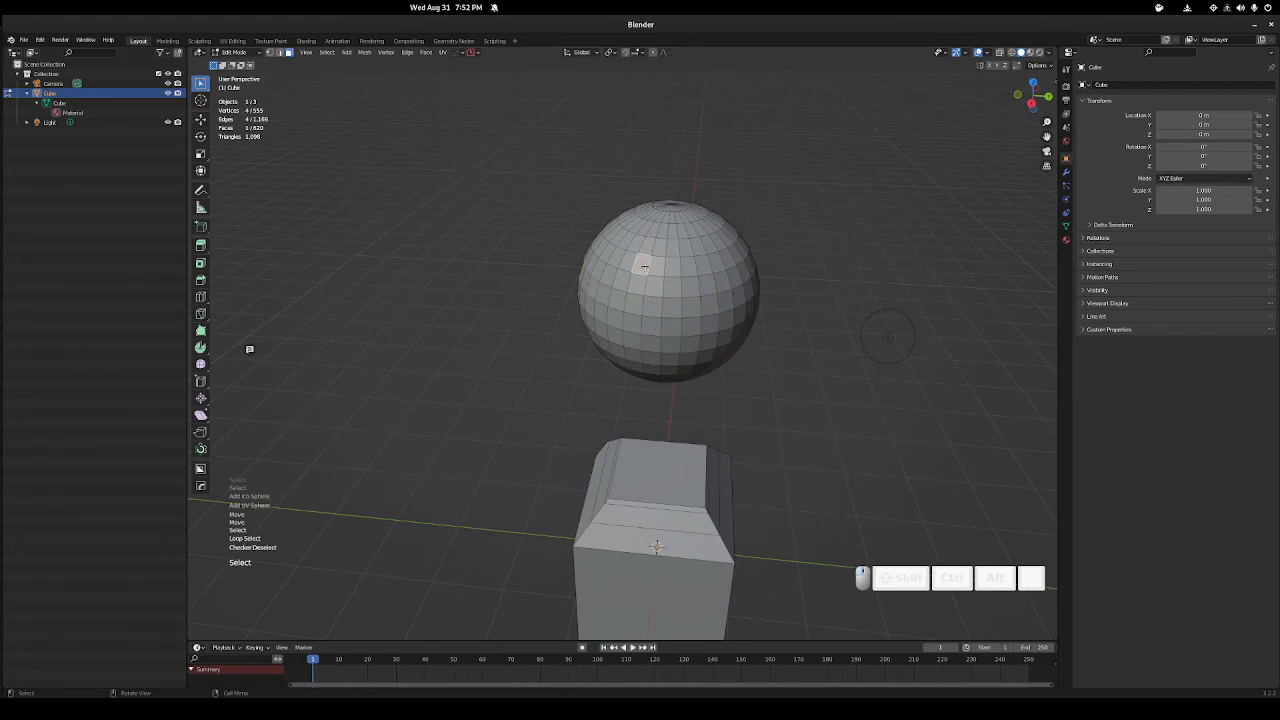
key("l")
left_click(328, 52)
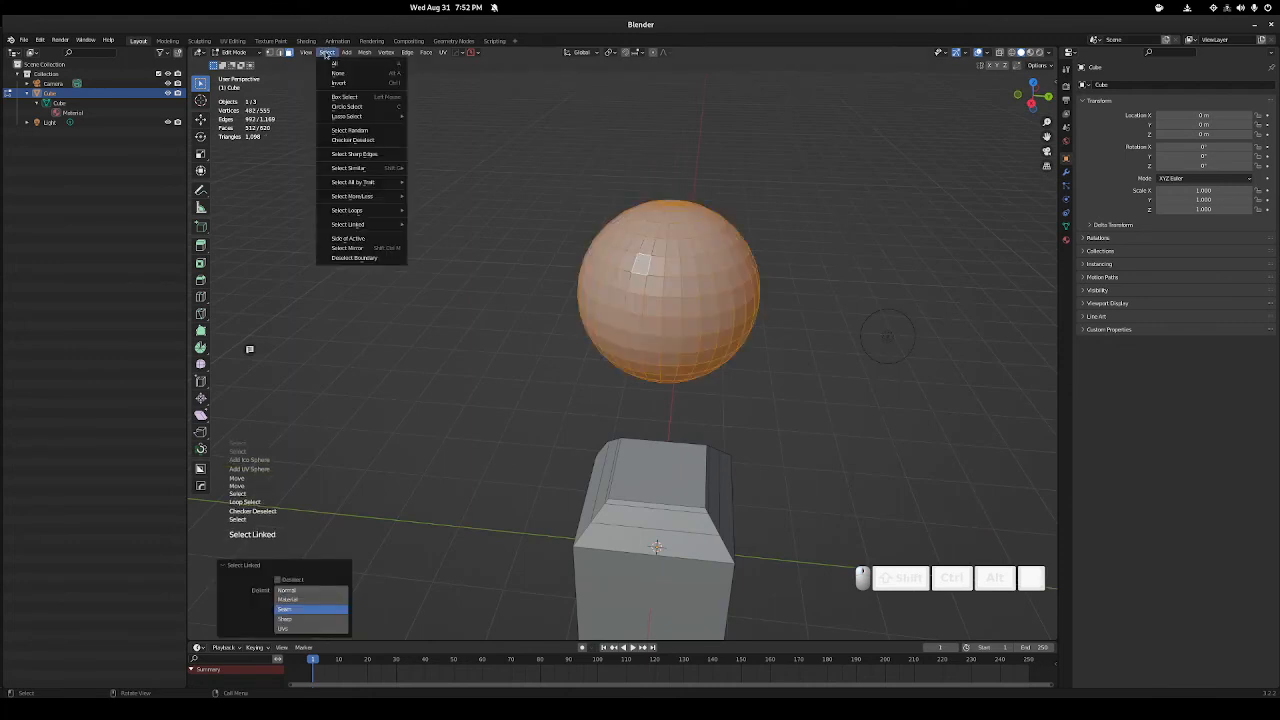
- Select a single face on the upper sphere and select all faces similar to it by perimeter
left_click(668, 270)
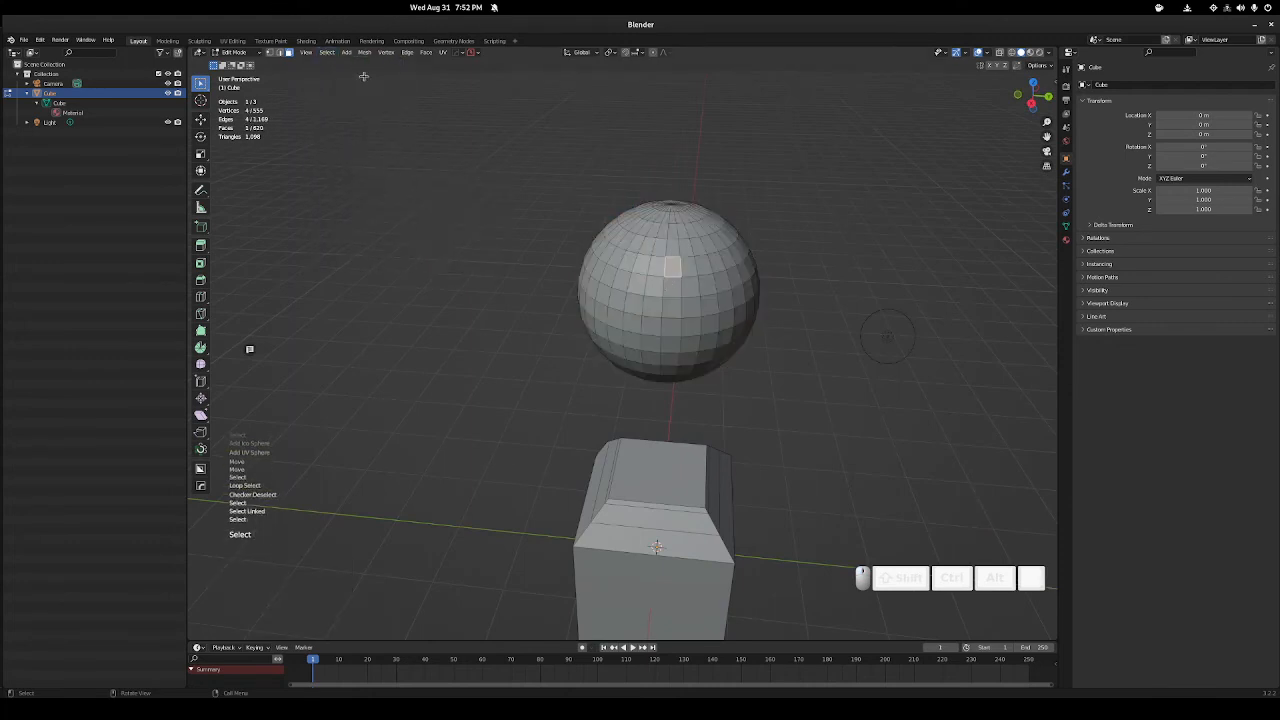
left_click(327, 52)
mouse_move(367, 172)
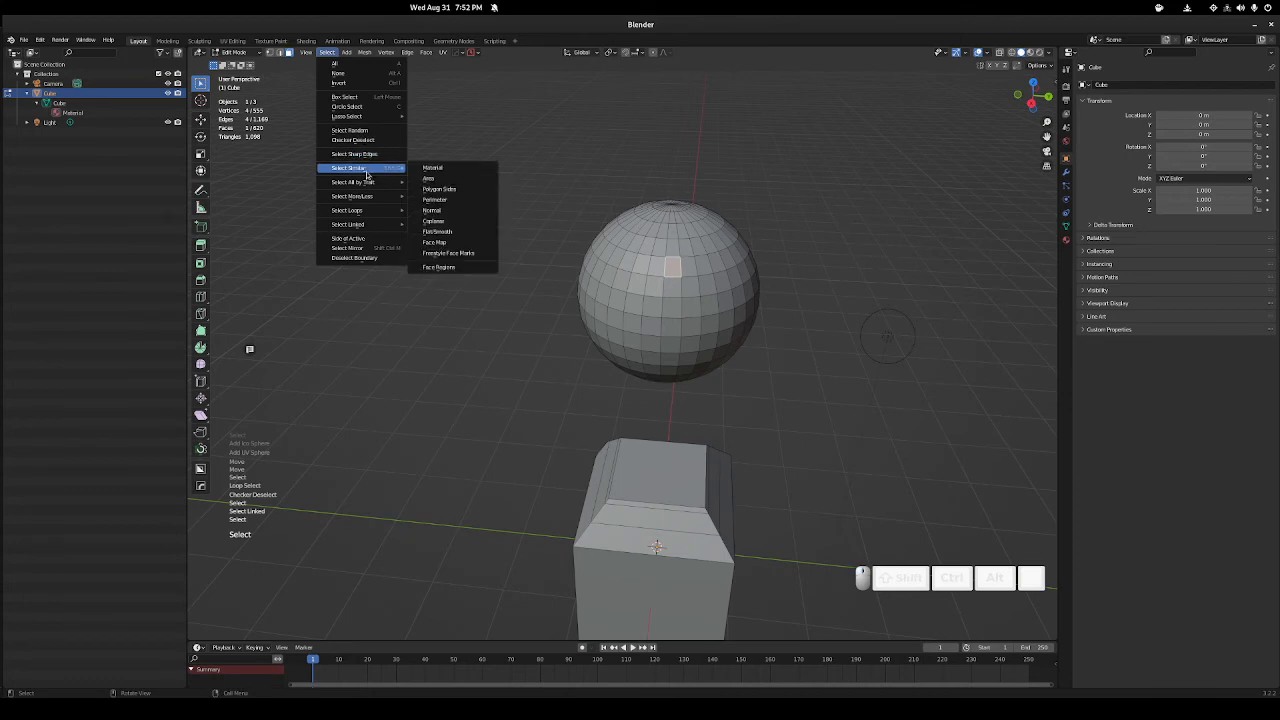
left_click(455, 199)
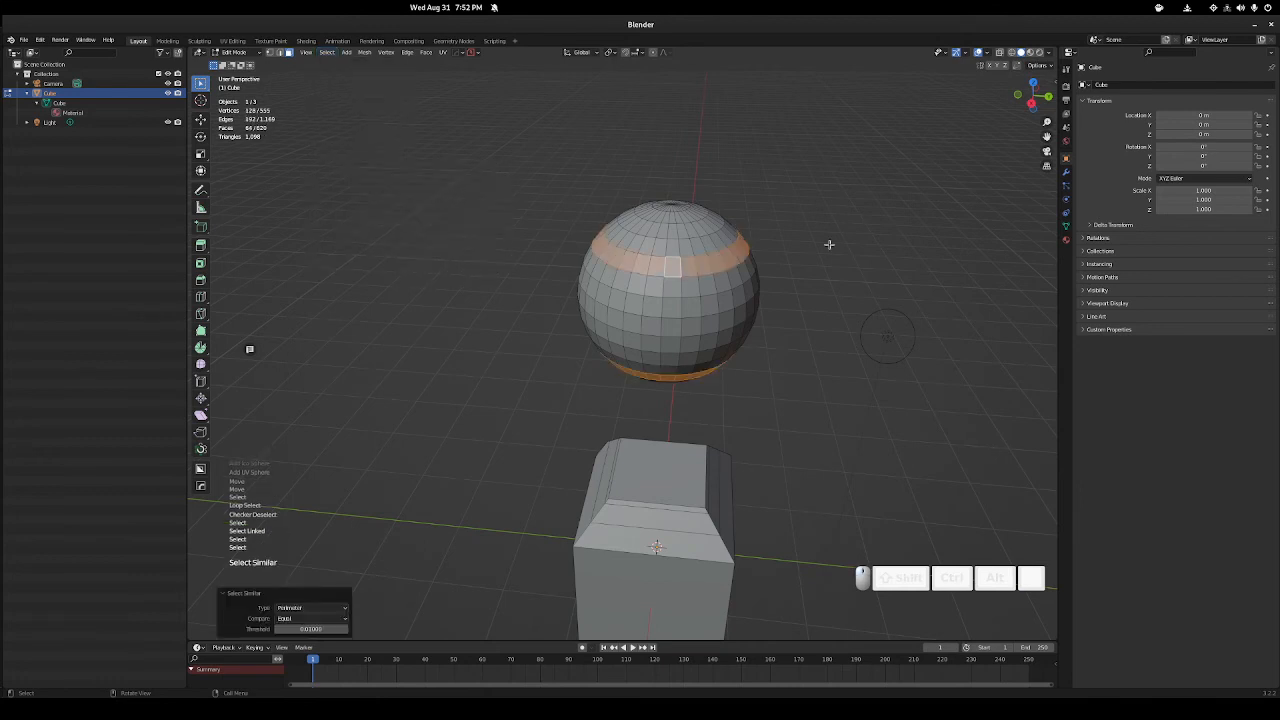
middle_click_drag(829, 244, 505, 394)
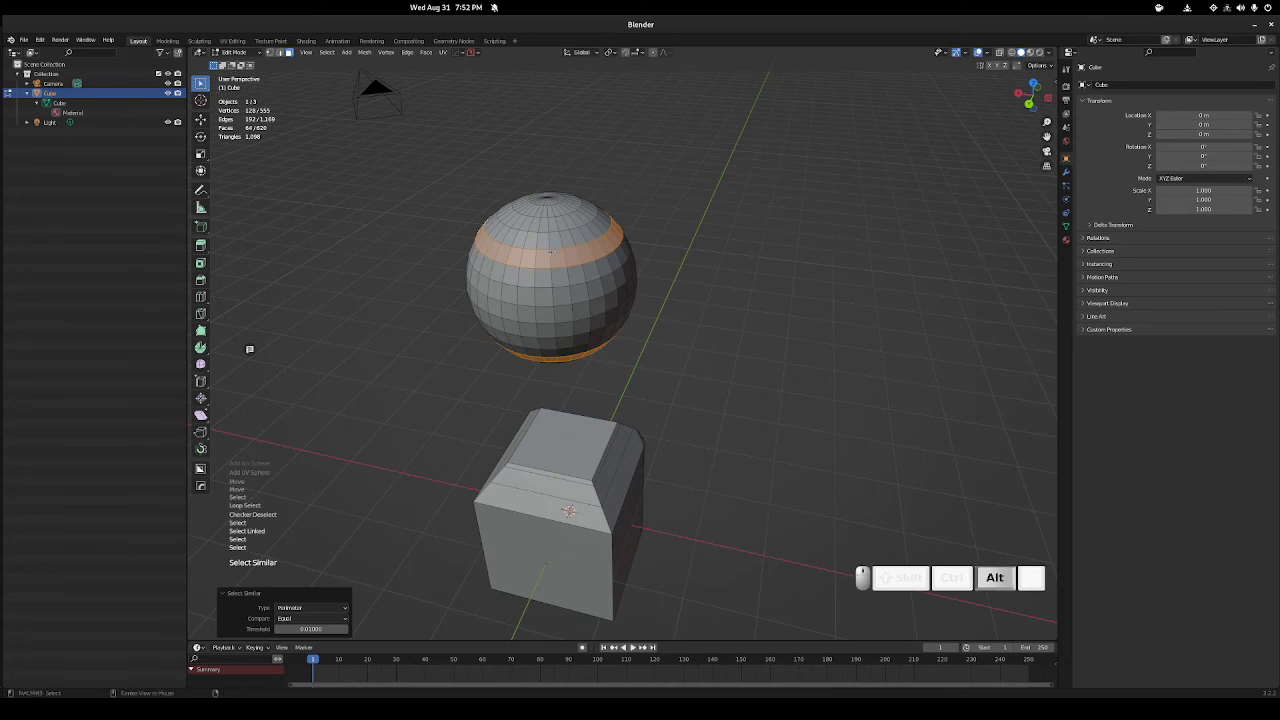
middle_click_drag(515, 228, 611, 379, "alt")
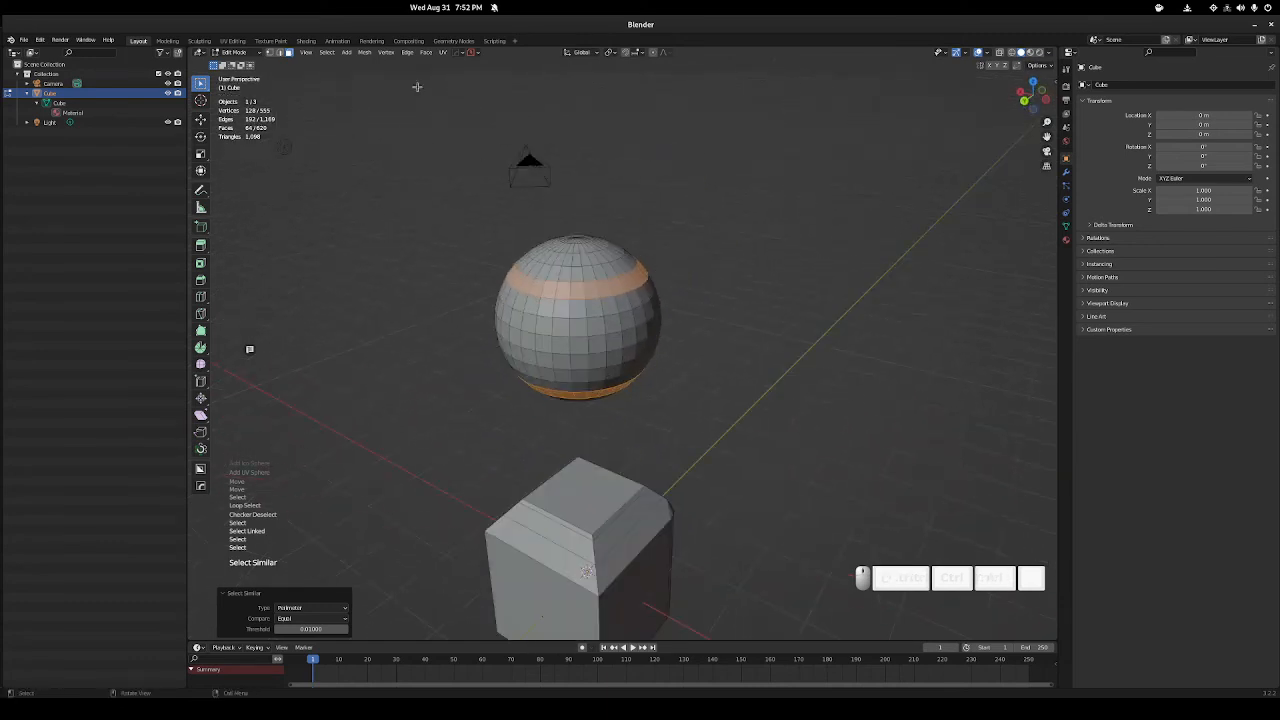
- Select random faces across the mesh at a 0.500 ratio, then select all faces with a similar material
left_click(363, 55)
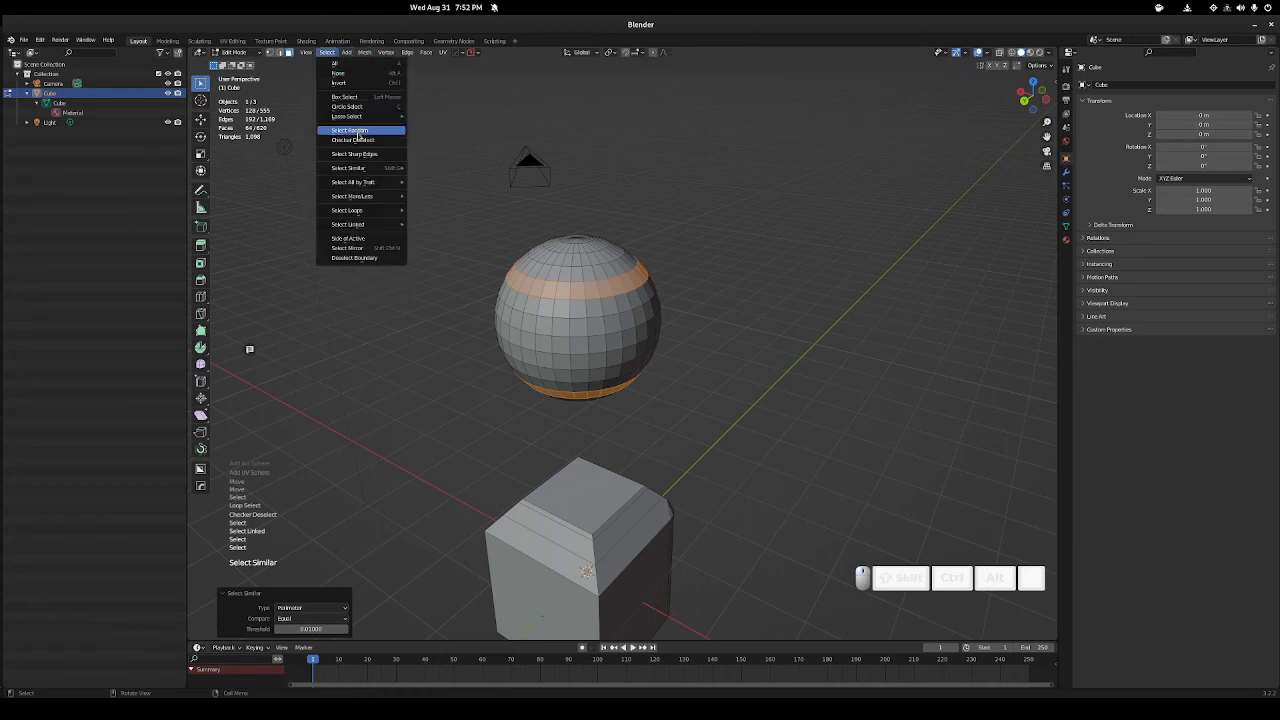
left_click(359, 132)
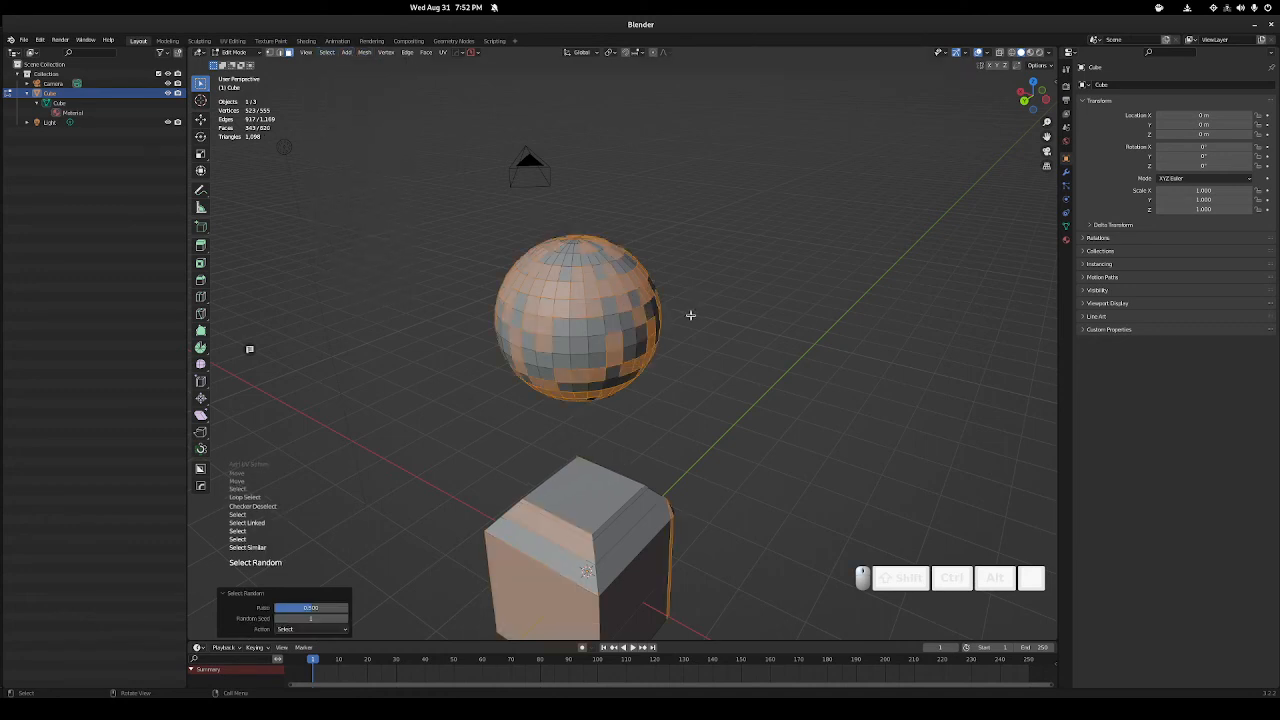
left_click(327, 53)
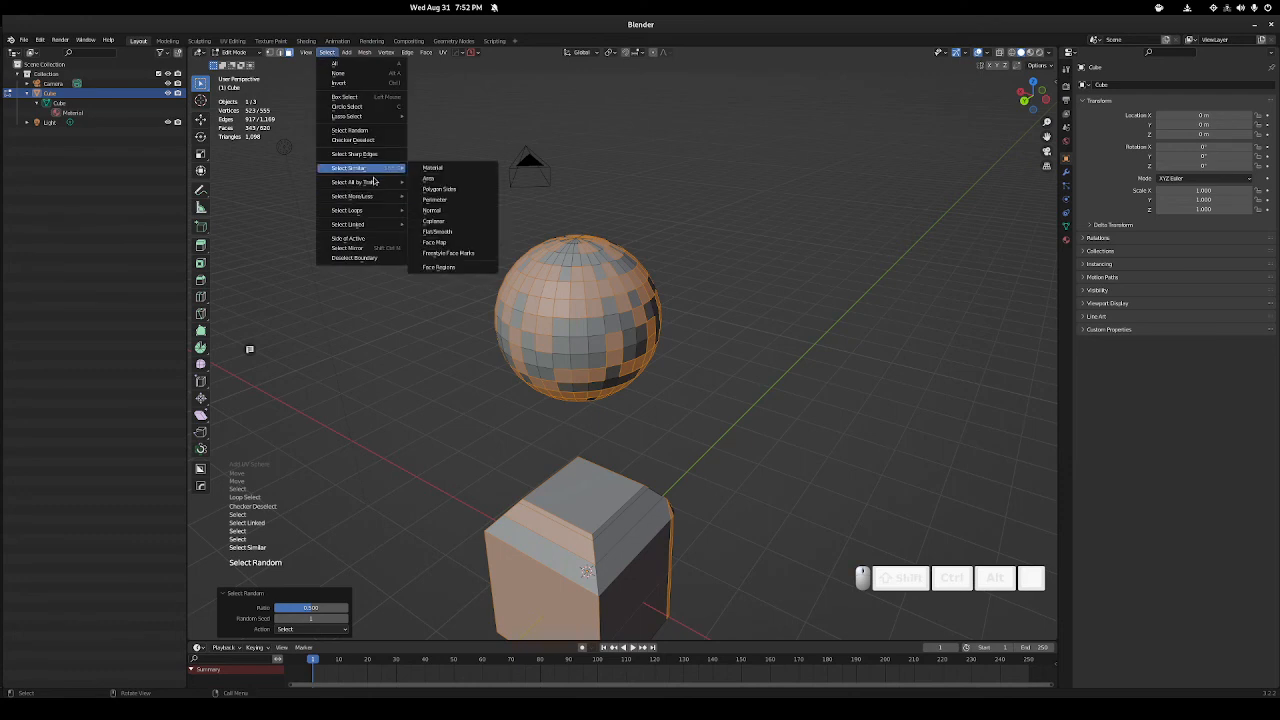
mouse_move(375, 186)
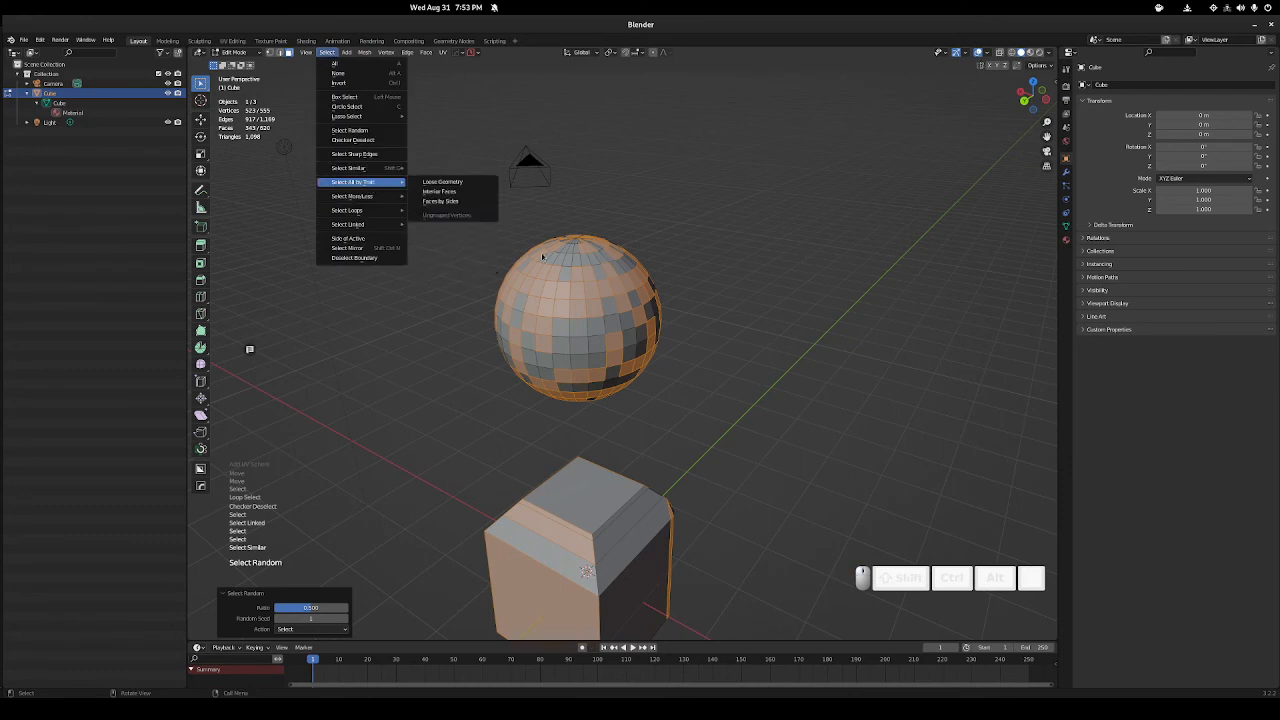
left_click(432, 166)
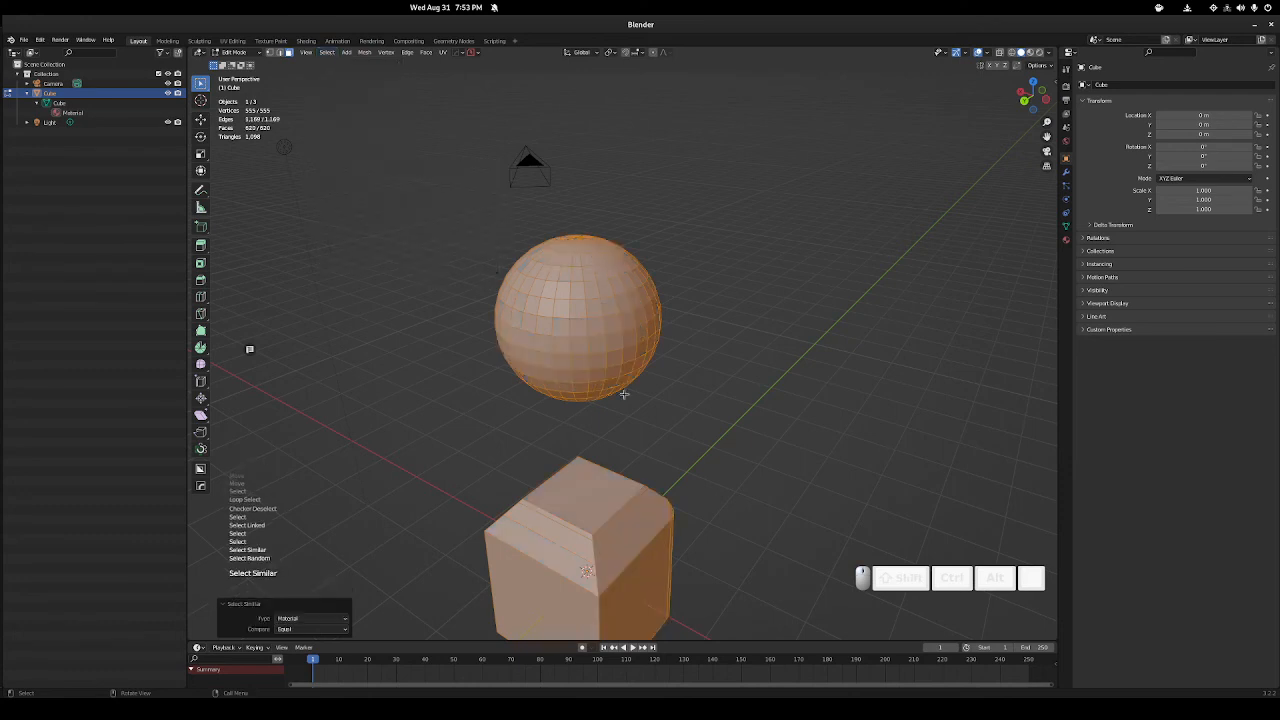
- Deselect all geometry of the sphere and the block
scroll(623, 395, "down", 5)
middle_click_drag(560, 374, 676, 416)
scroll(674, 414, "up", 6)
key("a")
key("a")
left_click(327, 53)
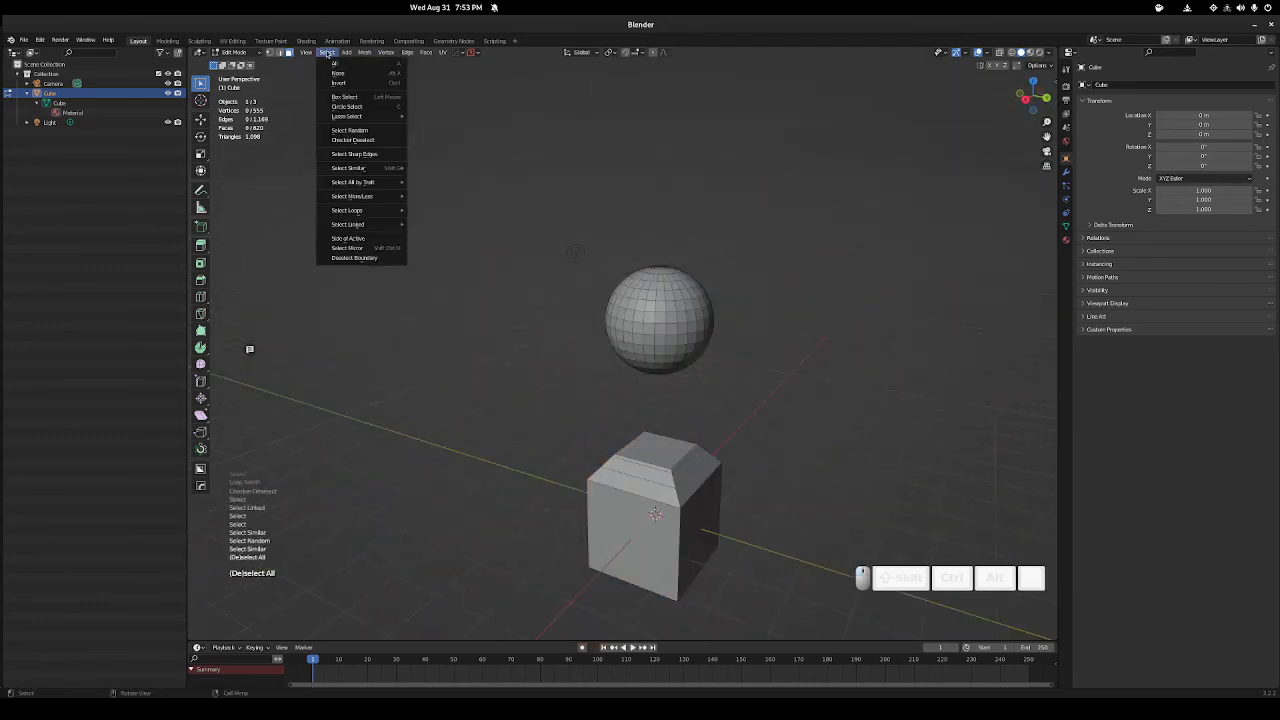
mouse_move(366, 211)
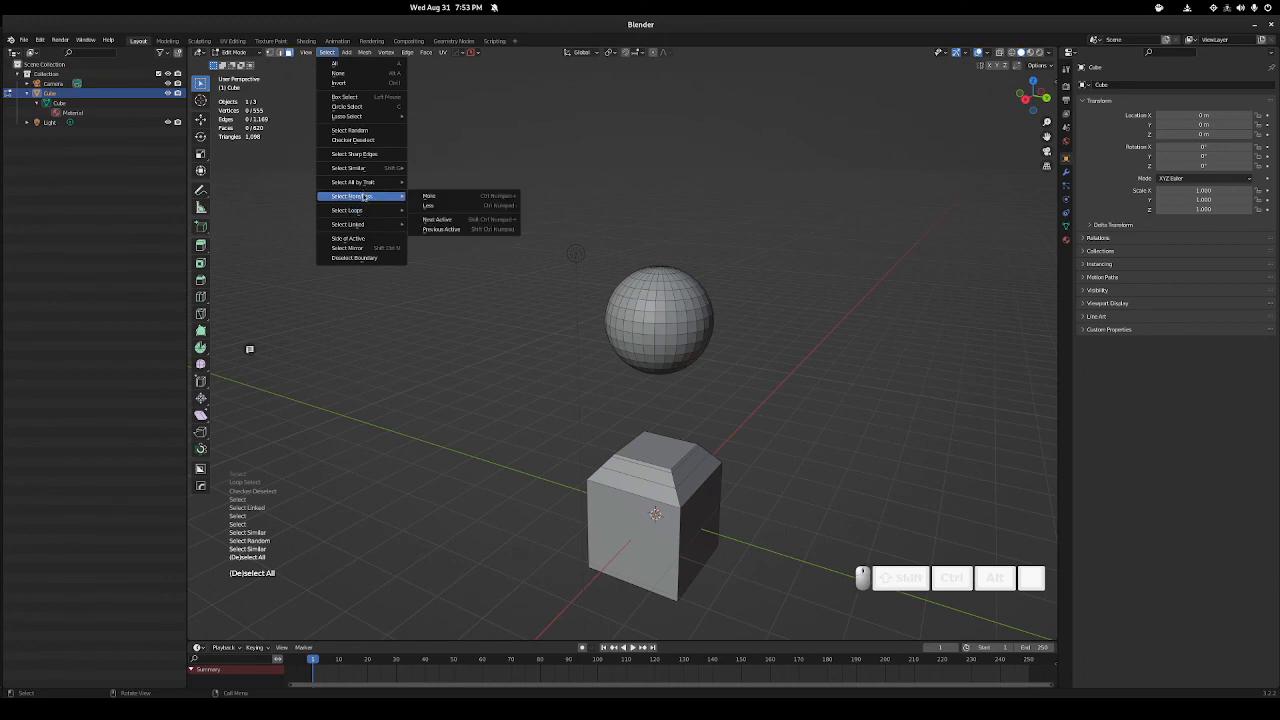
key("Escape")
left_click(327, 53)
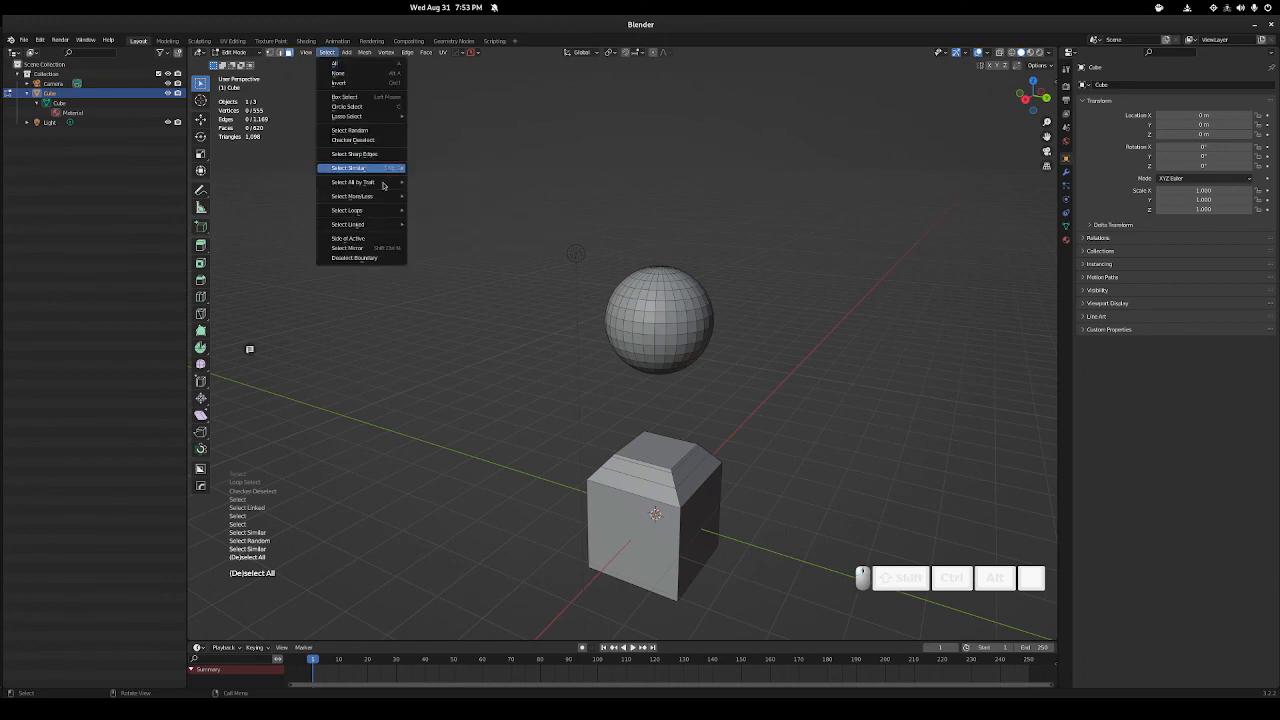
mouse_move(383, 199)
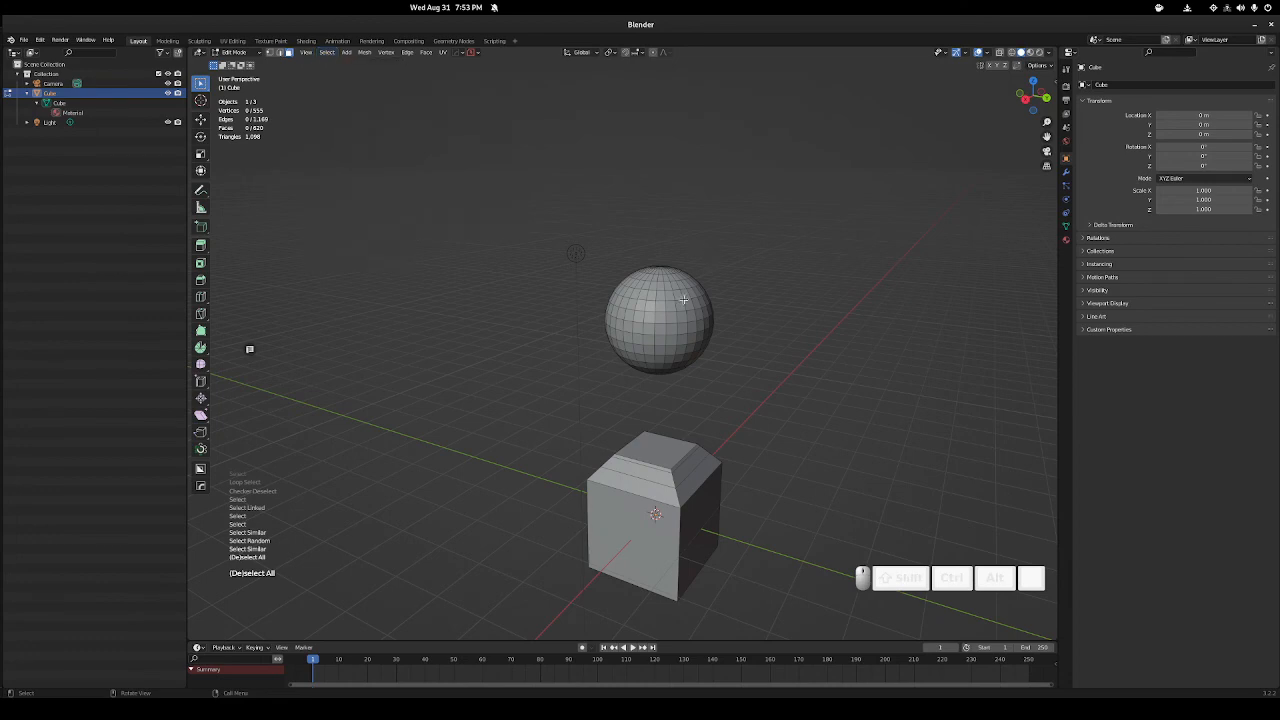
- Select one face on the sphere and repeatedly grow and shrink the selection around it, ending with a five-by-five patch of faces
left_click(657, 316)
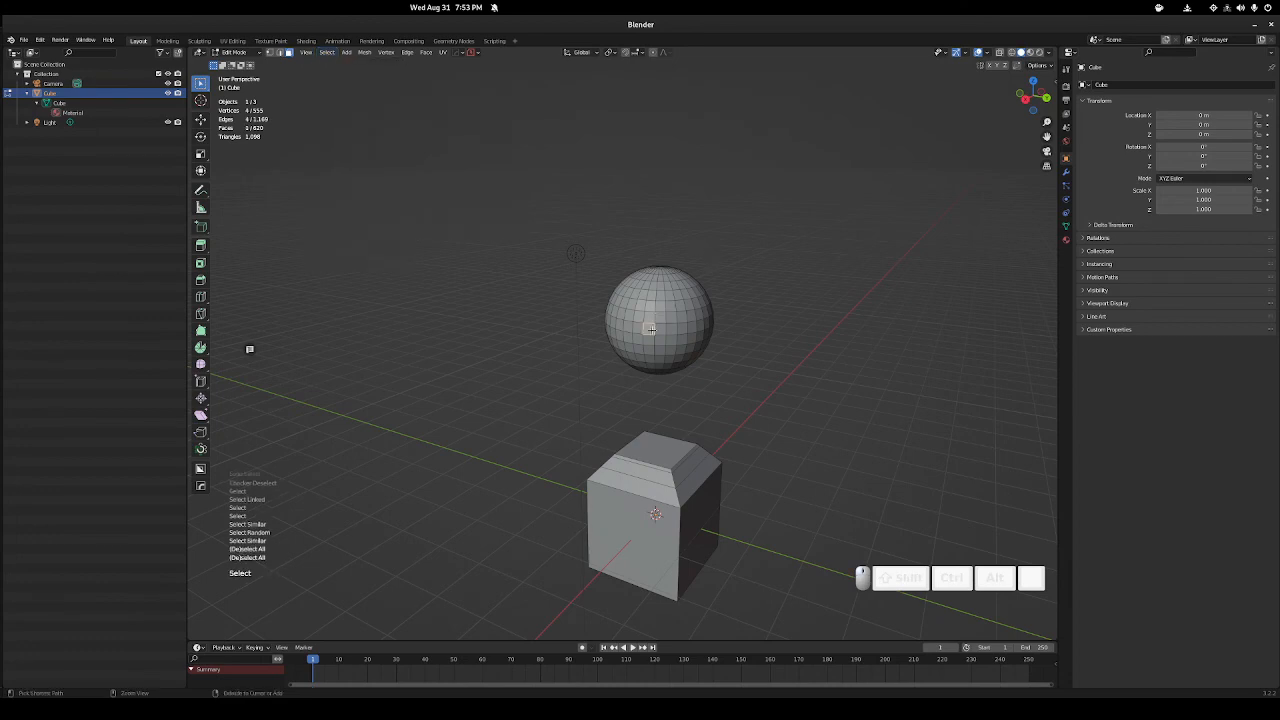
key("ctrl+KP_Add")
key("ctrl+KP_Add")
key("ctrl+KP_Subtract")
key("ctrl+KP_Subtract")
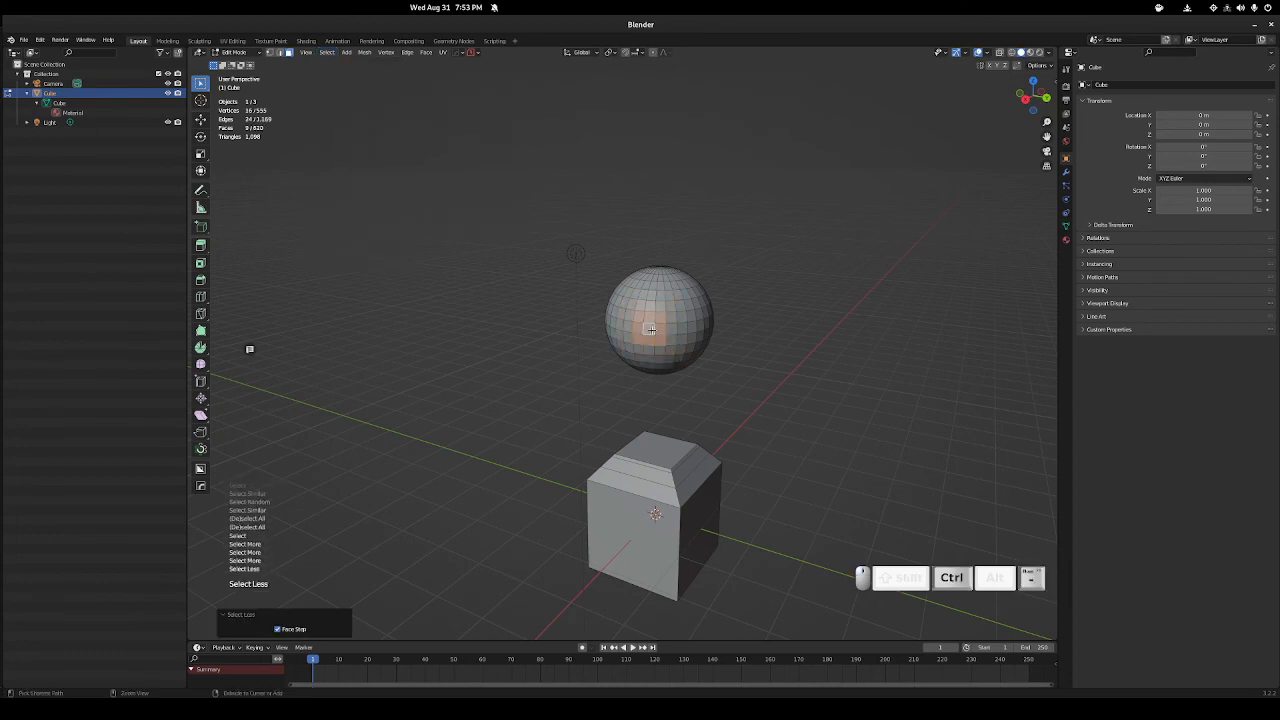
key("ctrl+KP_Subtract")
key("ctrl+KP_Add")
key("ctrl+KP_Add")
key("ctrl+KP_Add")
key("ctrl+KP_Subtract")
key("ctrl+KP_Subtract")
key("ctrl+KP_Add")
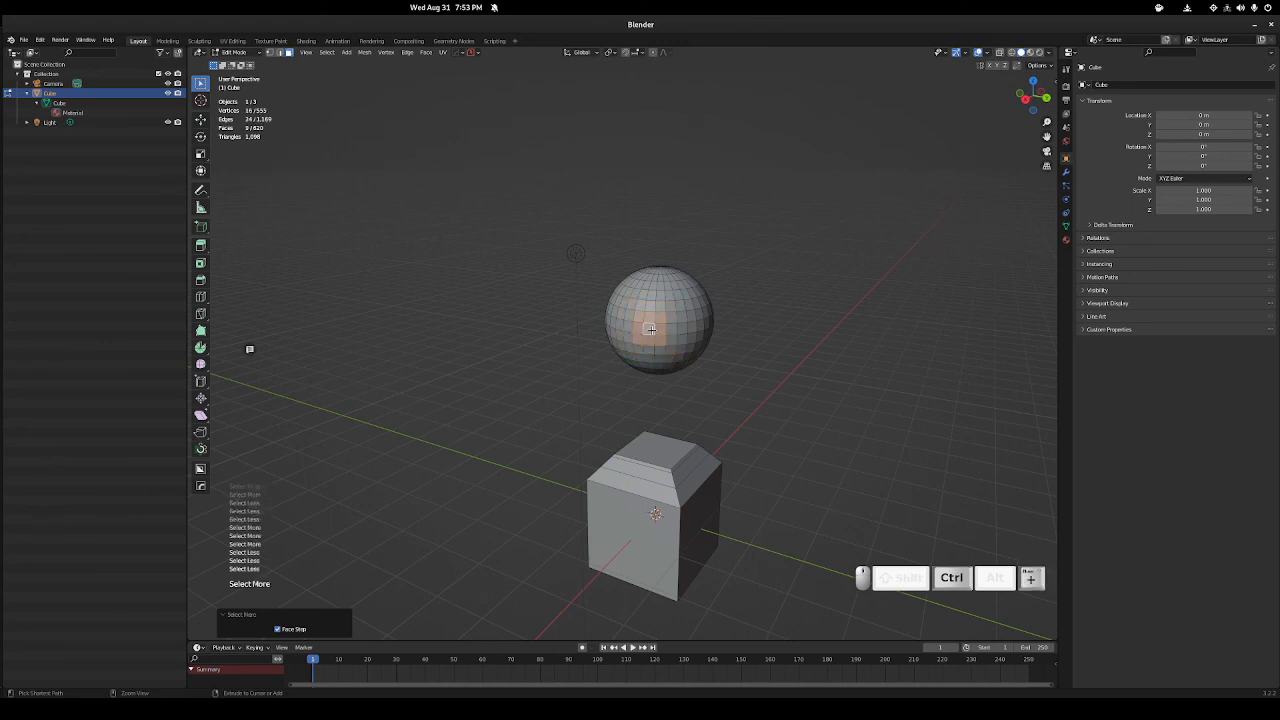
key("ctrl+KP_Add")
key("ctrl+KP_Add")
key("ctrl+KP_Subtract")
key("ctrl+KP_Subtract")
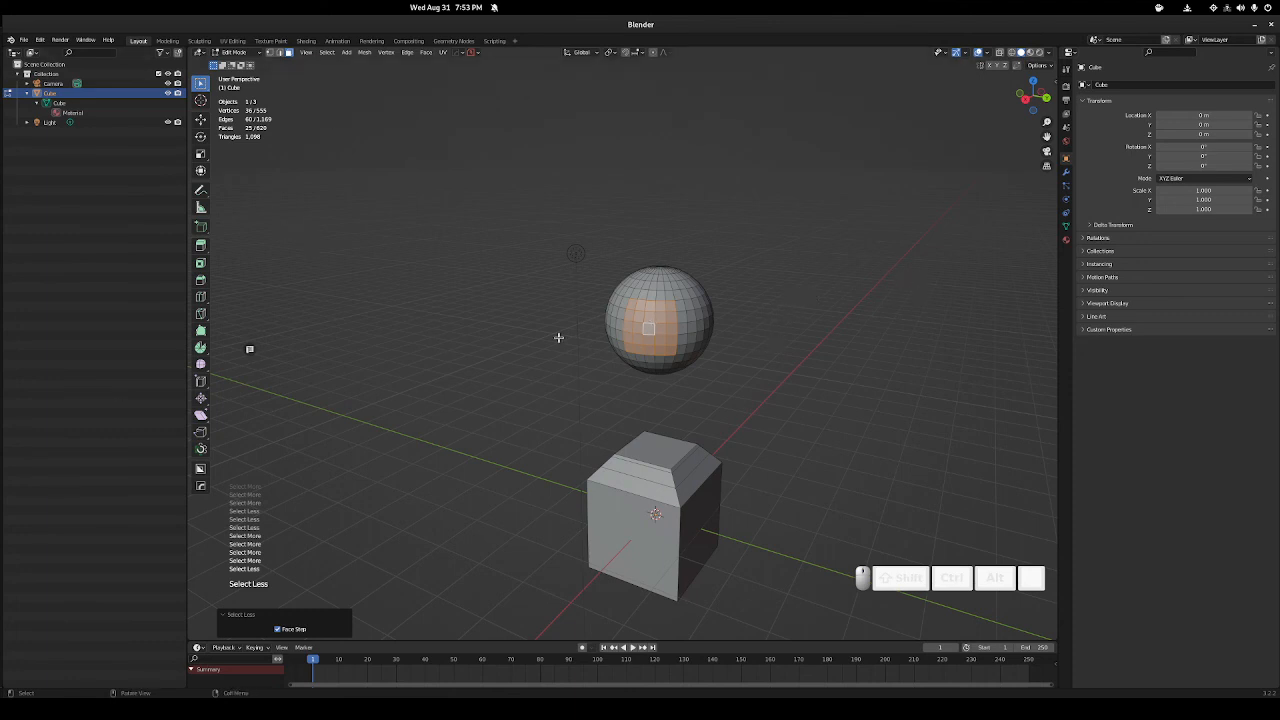
key("alt+Tab")
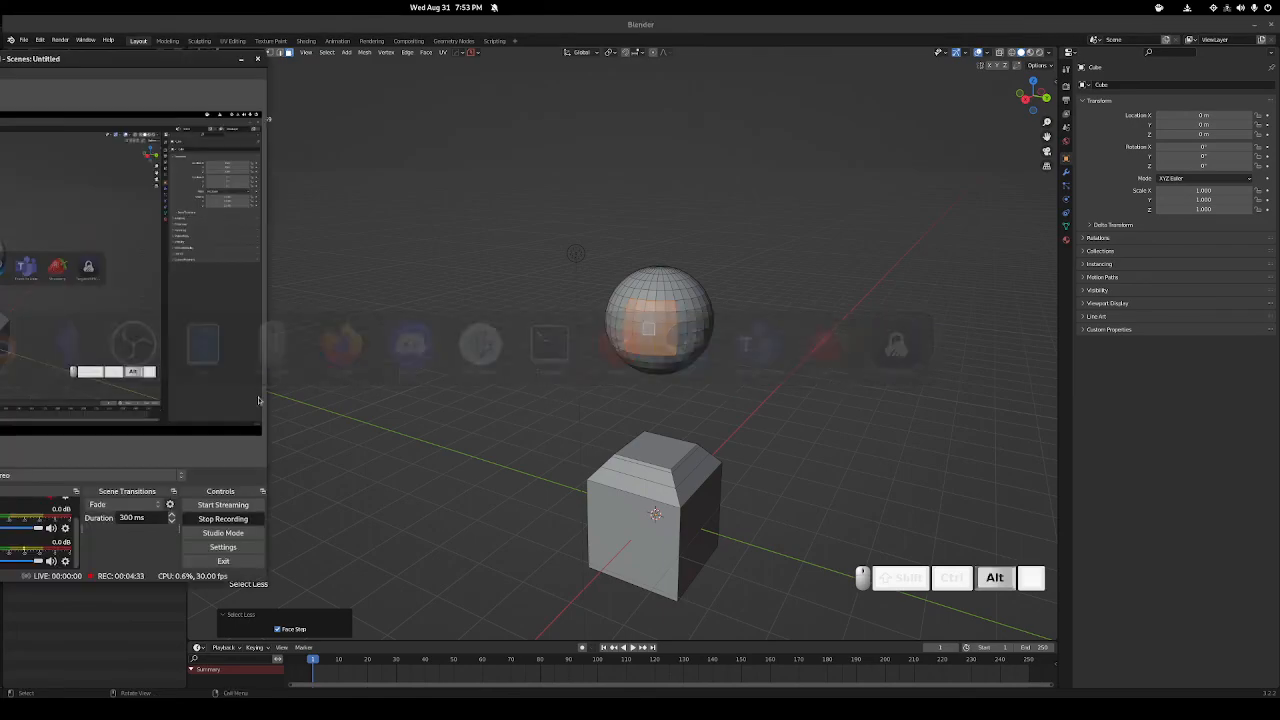